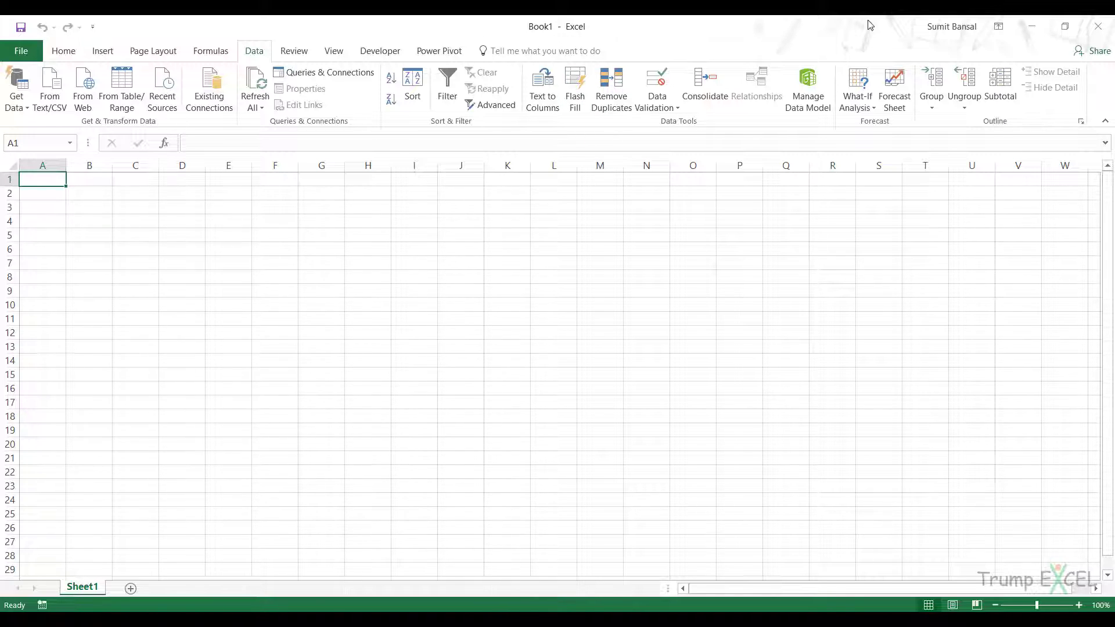
Switch to the Getting Data from Excel folder and open Sales Data July 2018.xlsx to examine its layout, closing it again
{"action": "left_click", "coordinate": [1032, 26]}
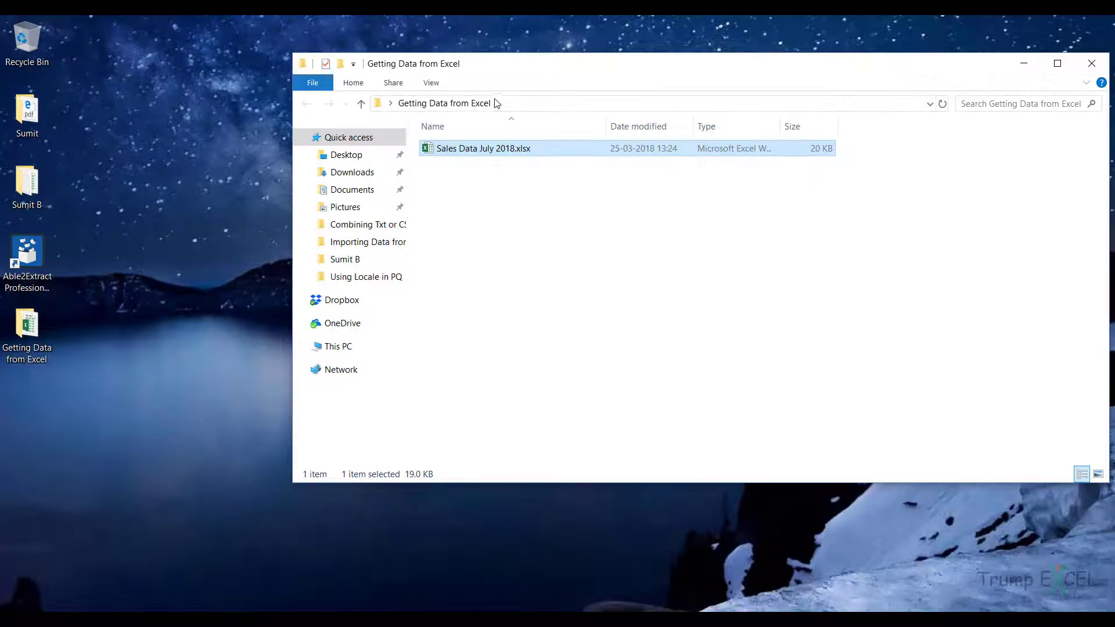
{"action": "left_click_drag", "start_coordinate": [486, 69], "coordinate": [375, 68]}
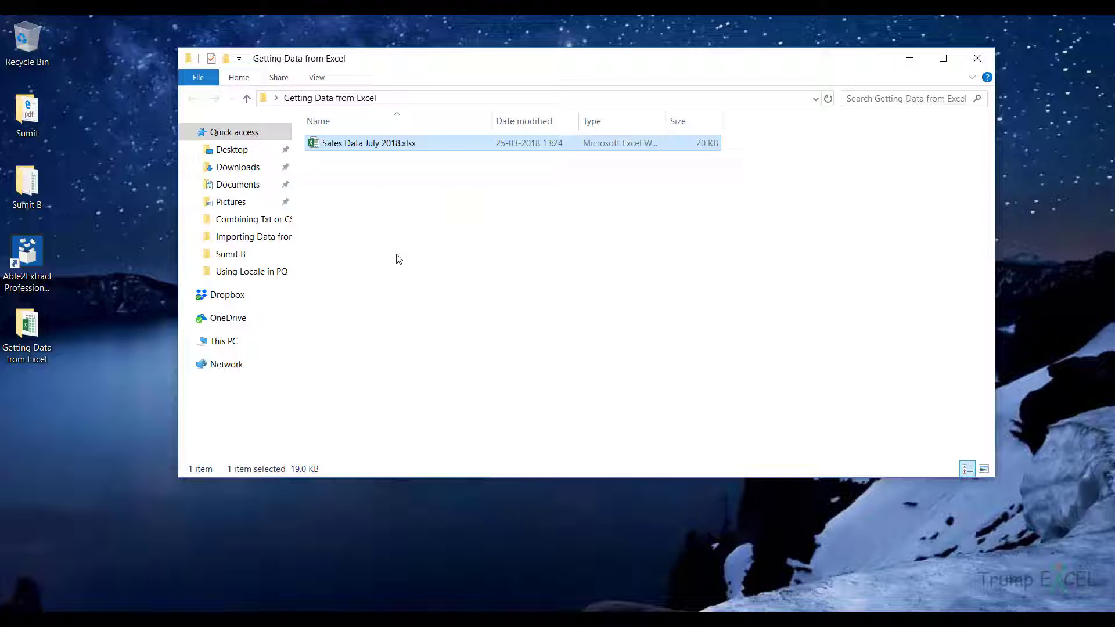
{"action": "double_click", "coordinate": [363, 148]}
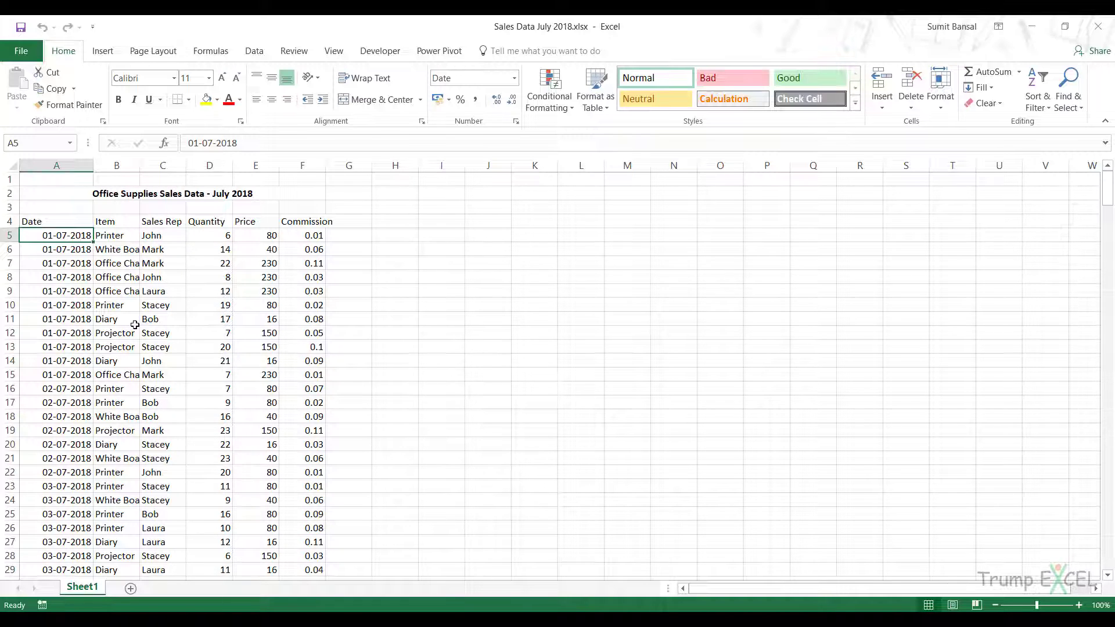
{"action": "left_click", "coordinate": [1098, 26]}
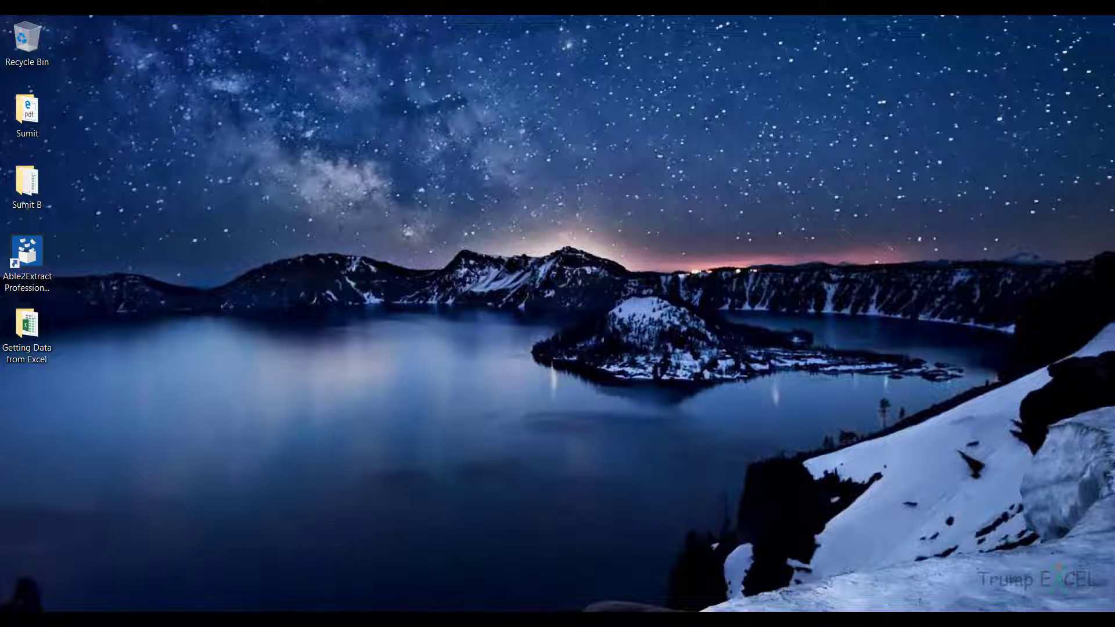
Return to the blank Excel workbook and start a workbook data import from Sales Data July 2018.xlsx
{"action": "left_click", "coordinate": [446, 516]}
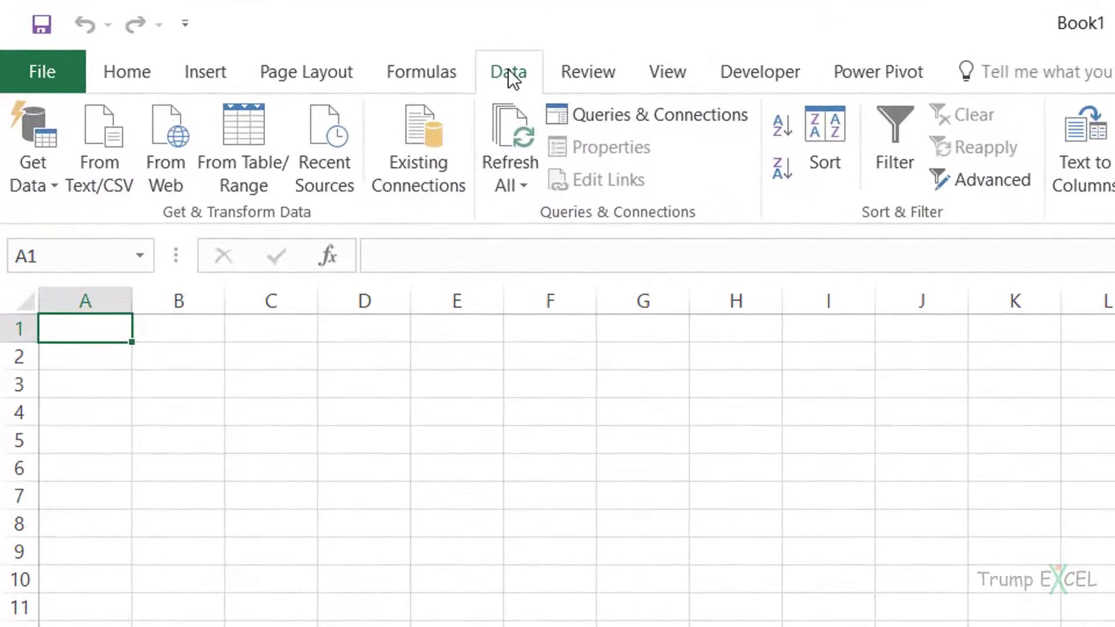
{"action": "left_click", "coordinate": [44, 182]}
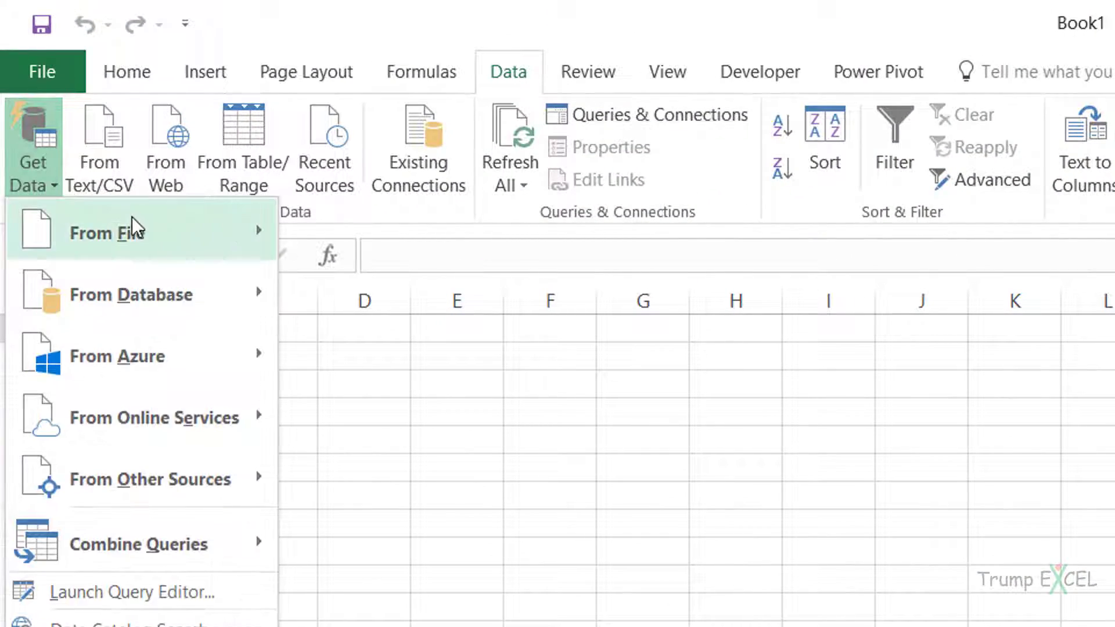
{"action": "mouse_move", "coordinate": [149, 235]}
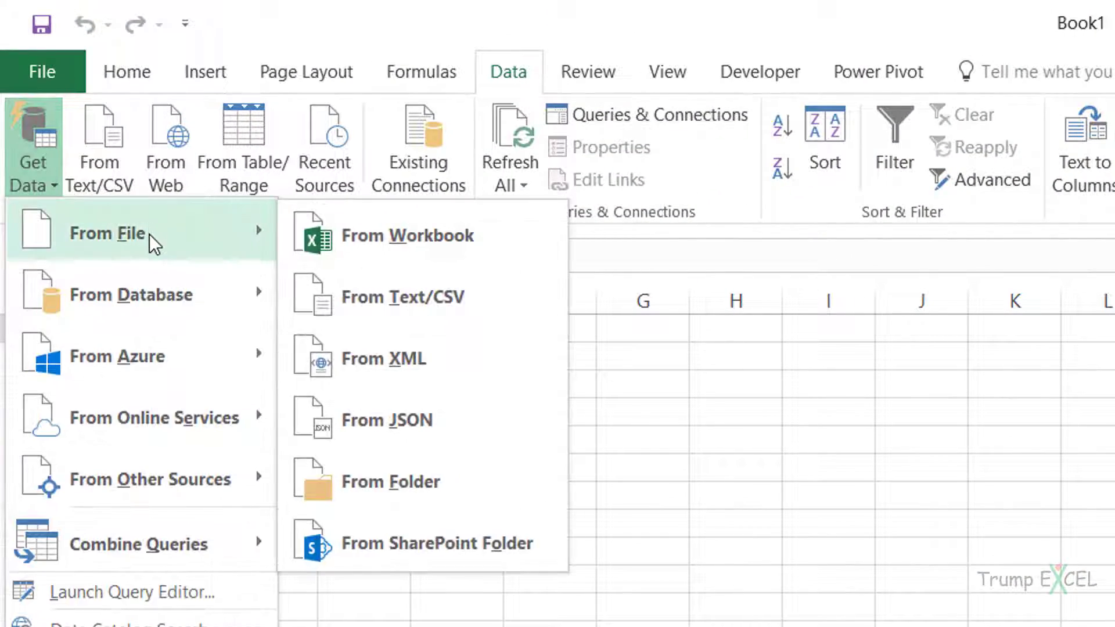
{"action": "left_click", "coordinate": [433, 239]}
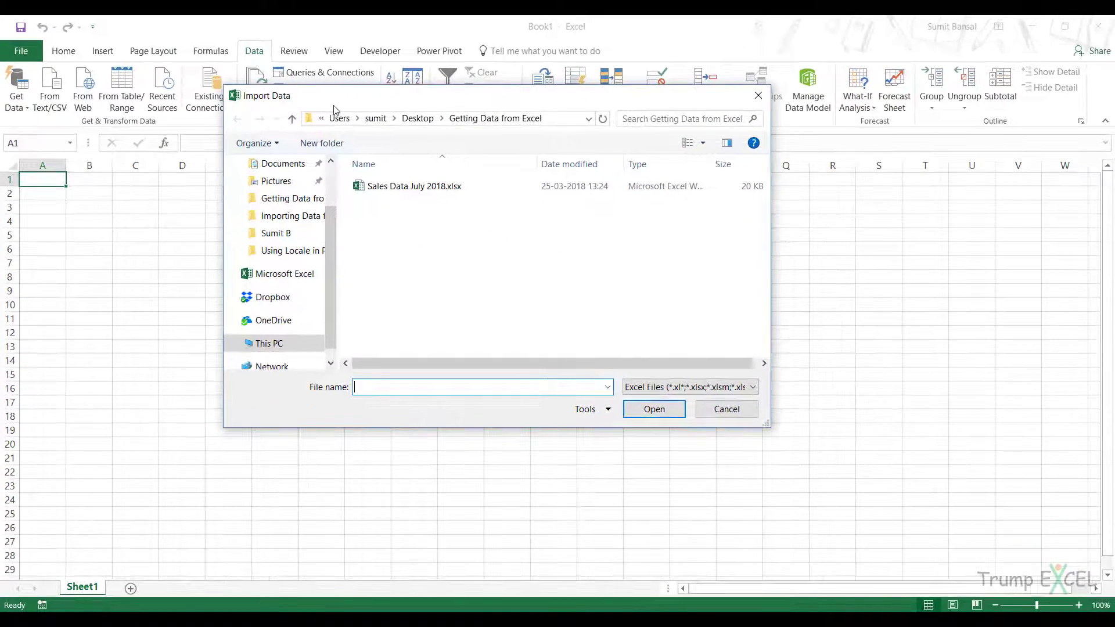
{"action": "left_click", "coordinate": [395, 186]}
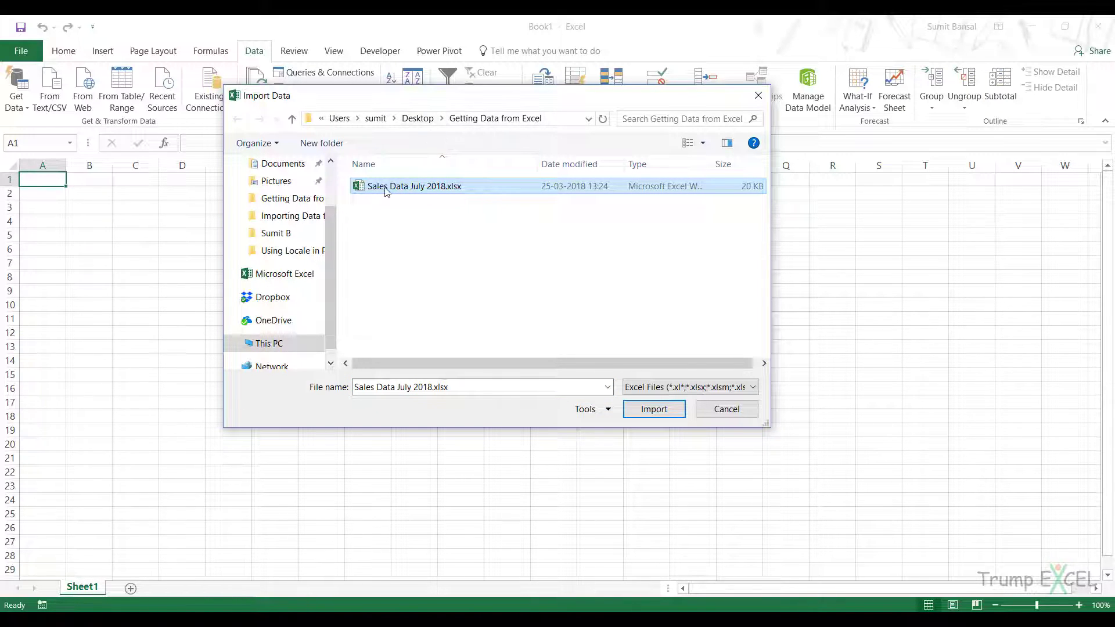
{"action": "left_click", "coordinate": [653, 409]}
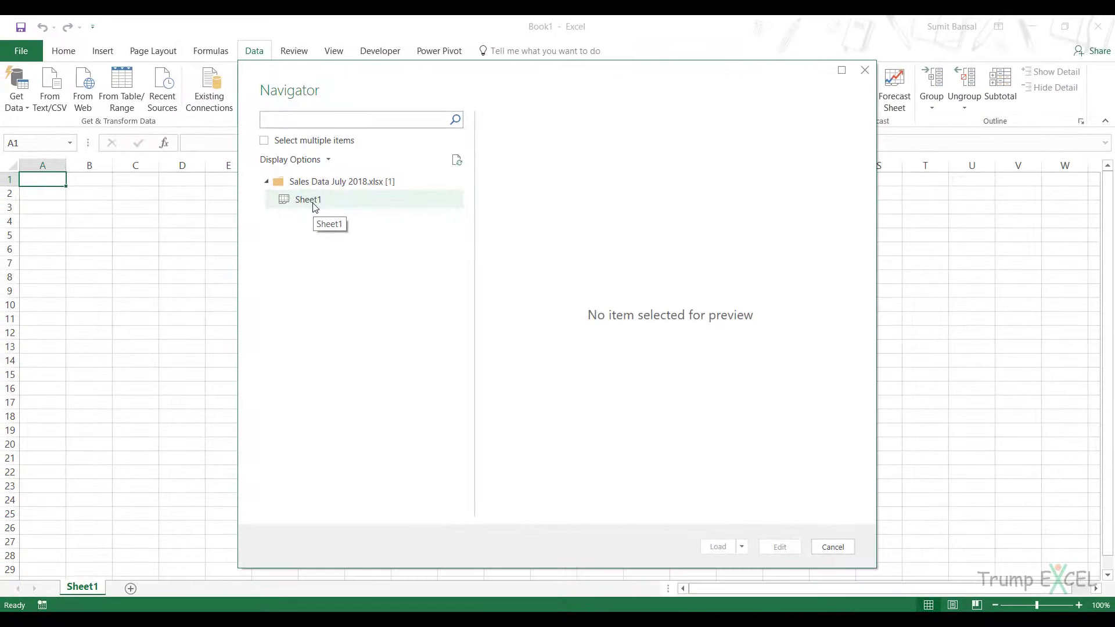
Preview Sheet1 of the source workbook and load it into the Query Editor for editing
{"action": "left_click", "coordinate": [313, 203]}
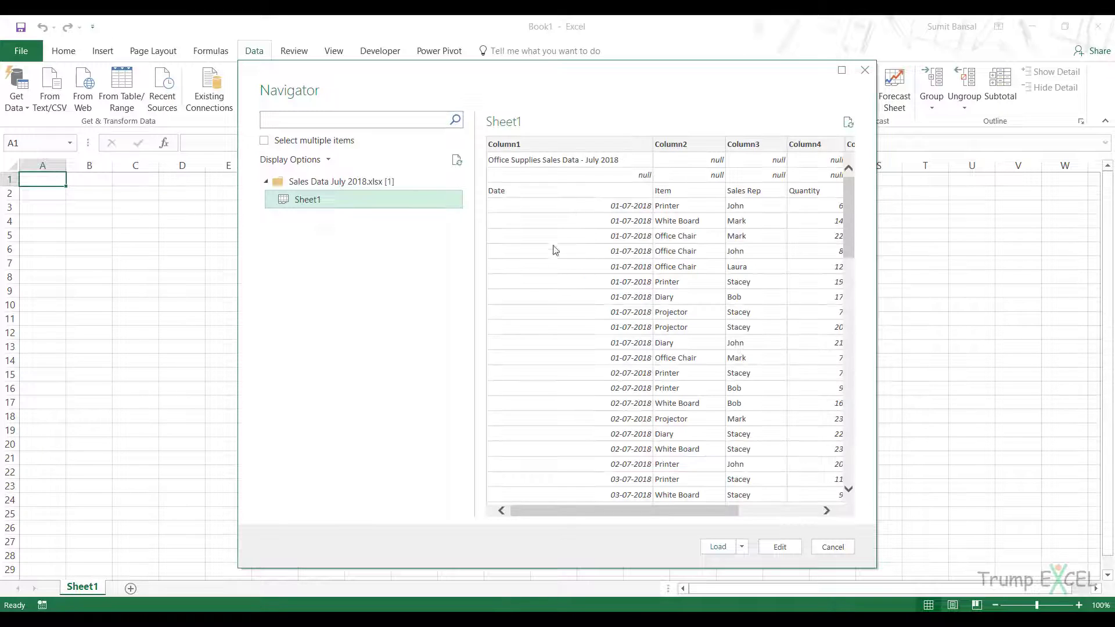
{"action": "left_click_drag", "start_coordinate": [634, 511], "coordinate": [561, 515]}
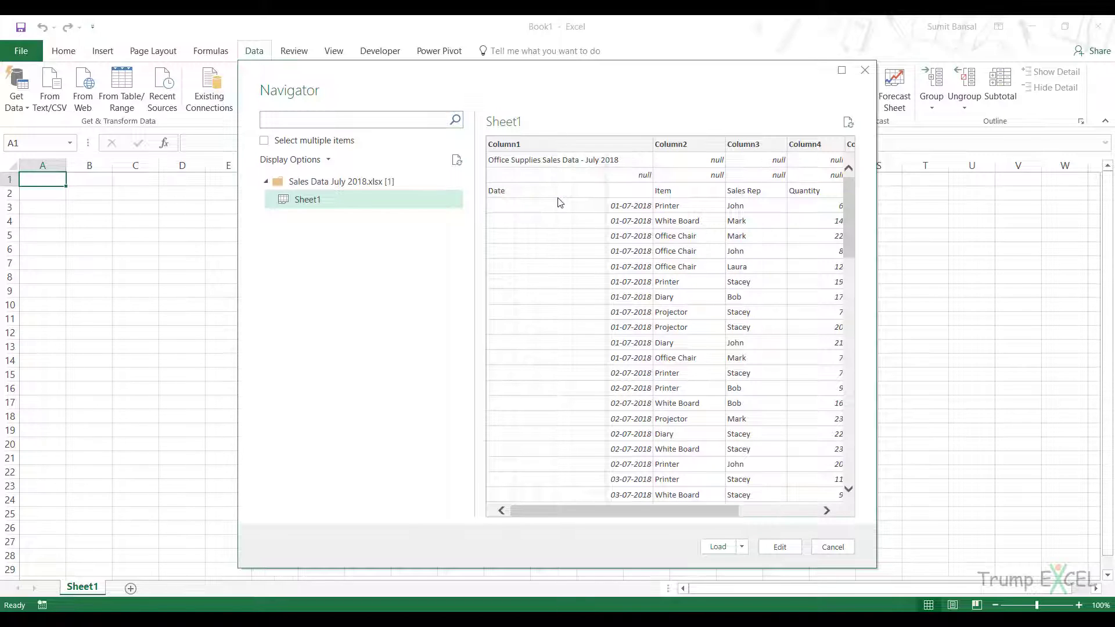
{"action": "left_click", "coordinate": [779, 548]}
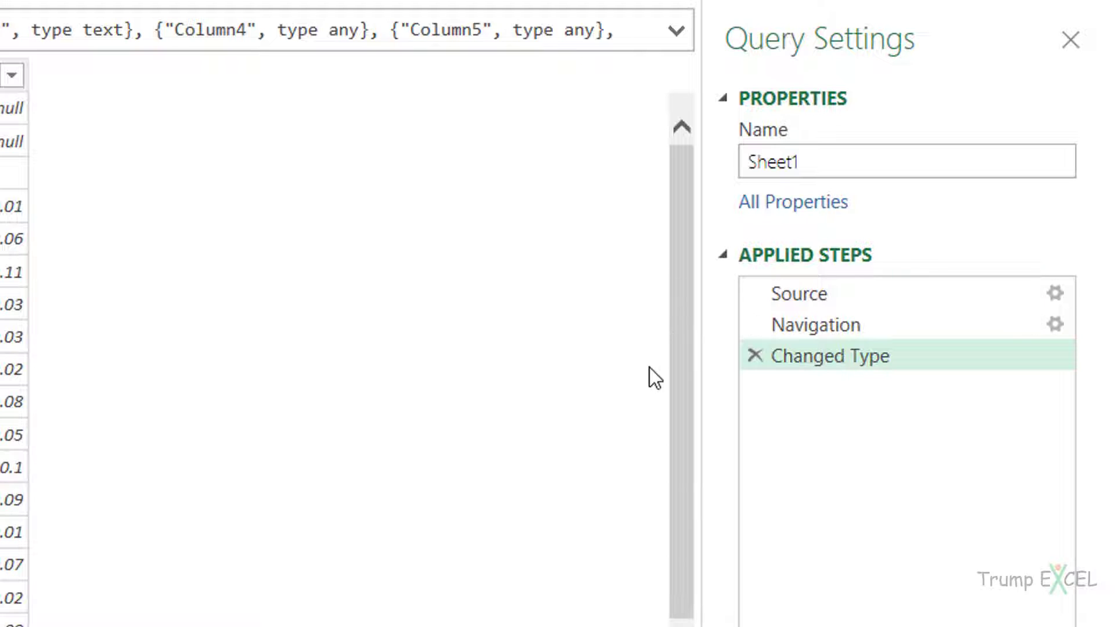
Examine the query's Source, Navigation and Changed Type steps and the data types of Column2, Column3 and Column4
{"action": "left_click", "coordinate": [832, 298]}
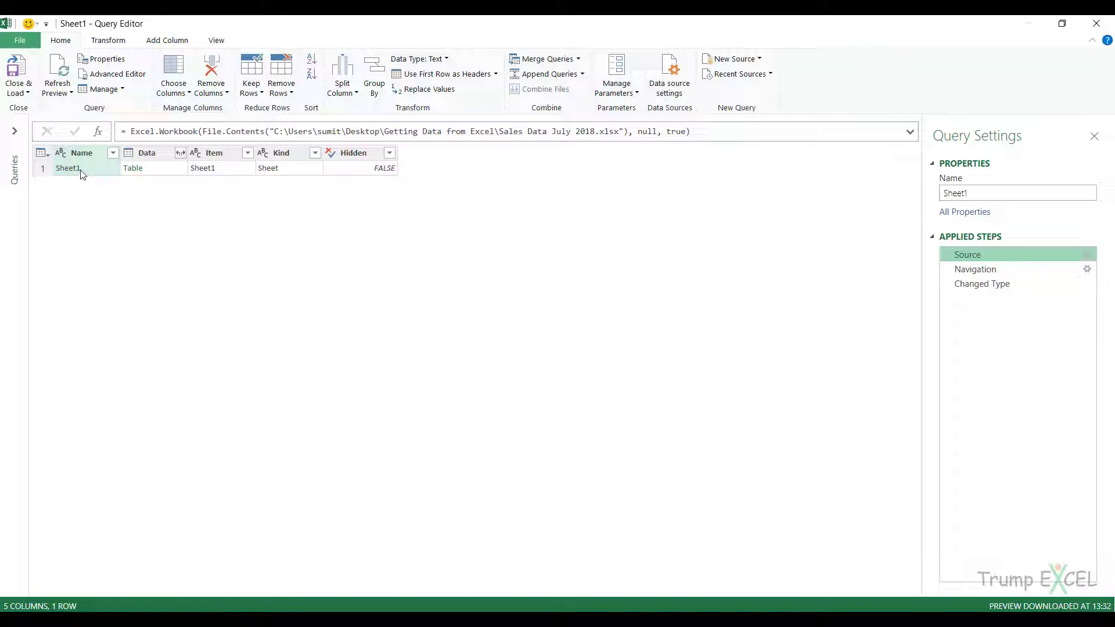
{"action": "left_click", "coordinate": [961, 270]}
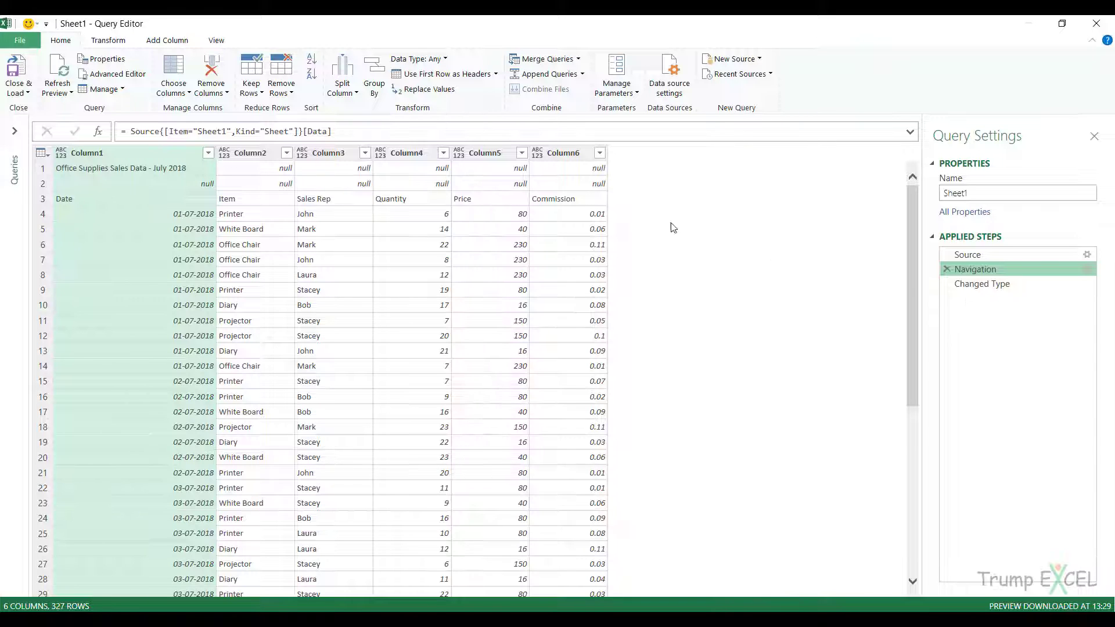
{"action": "left_click", "coordinate": [953, 283]}
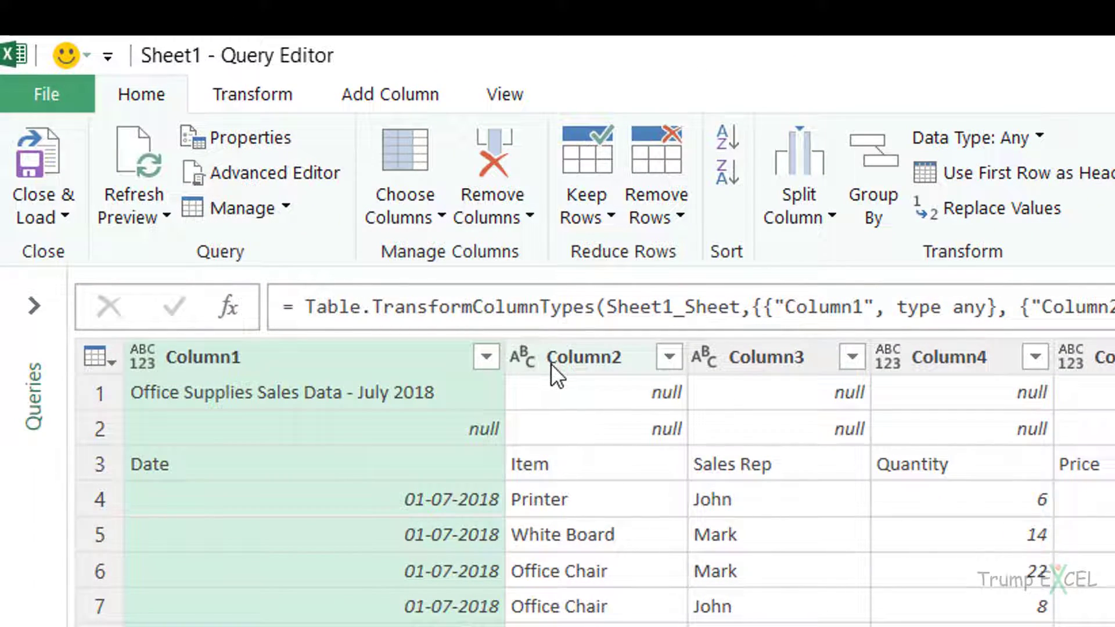
{"action": "left_click", "coordinate": [590, 361]}
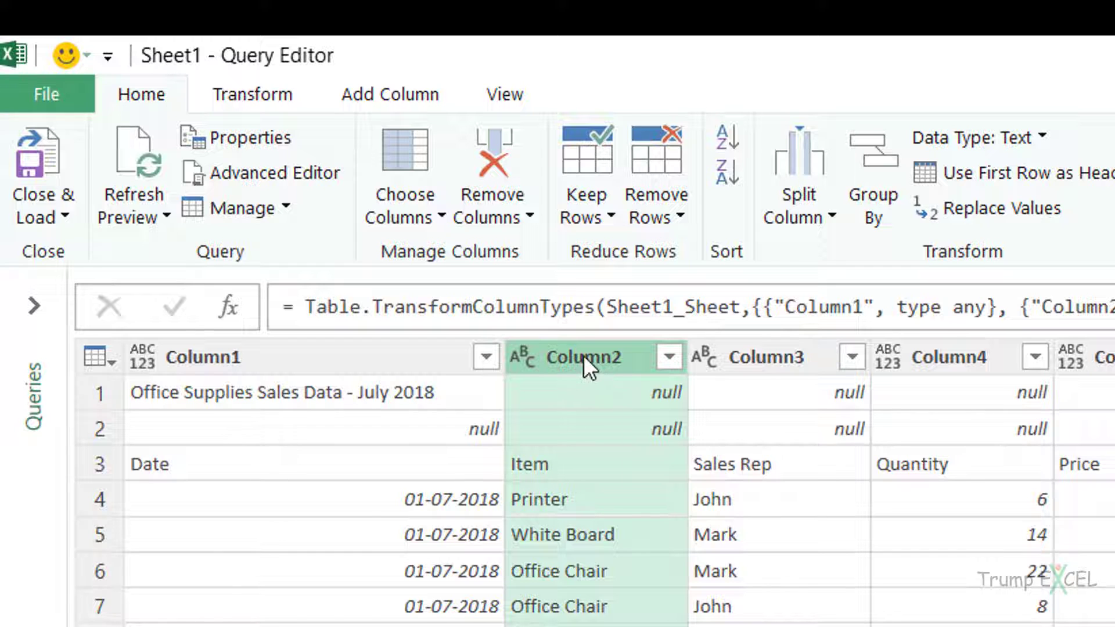
{"action": "left_click", "coordinate": [271, 94]}
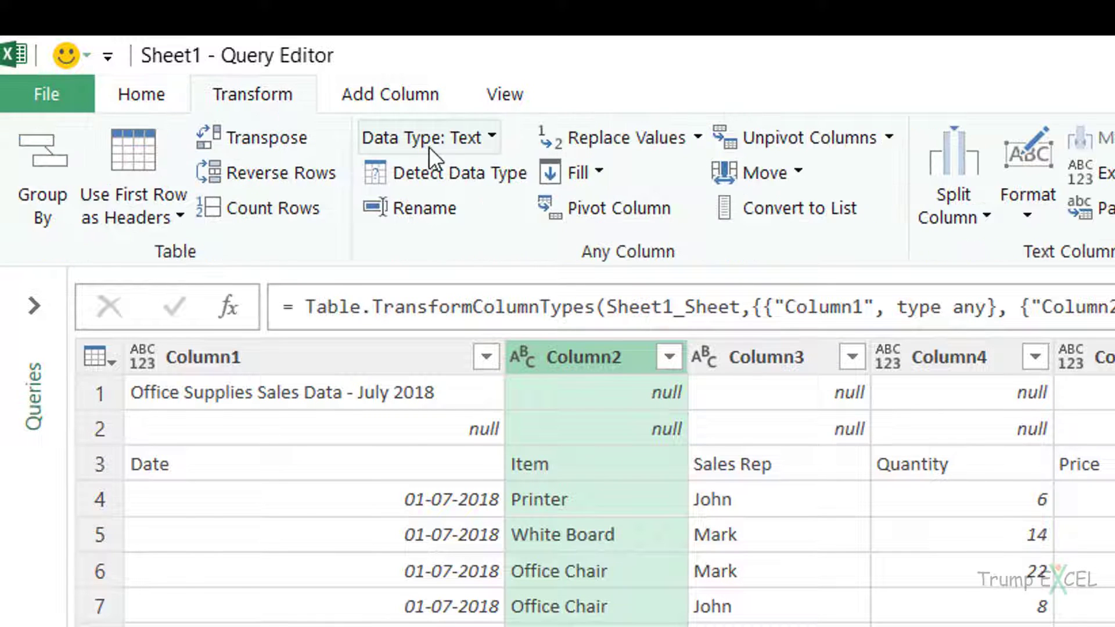
{"action": "left_click", "coordinate": [766, 366]}
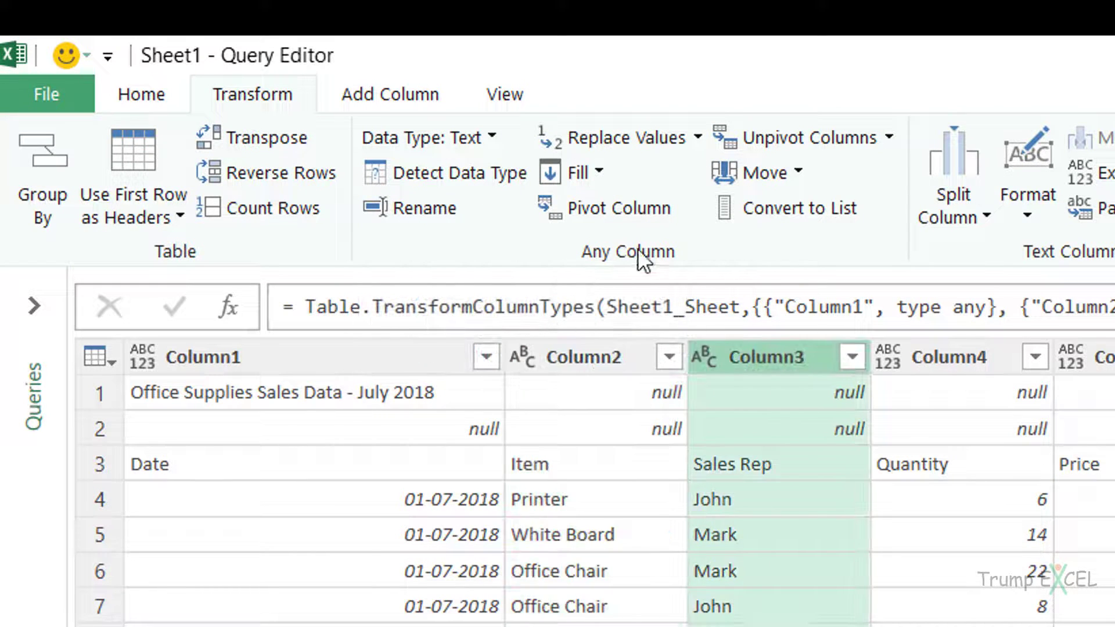
{"action": "left_click", "coordinate": [964, 368]}
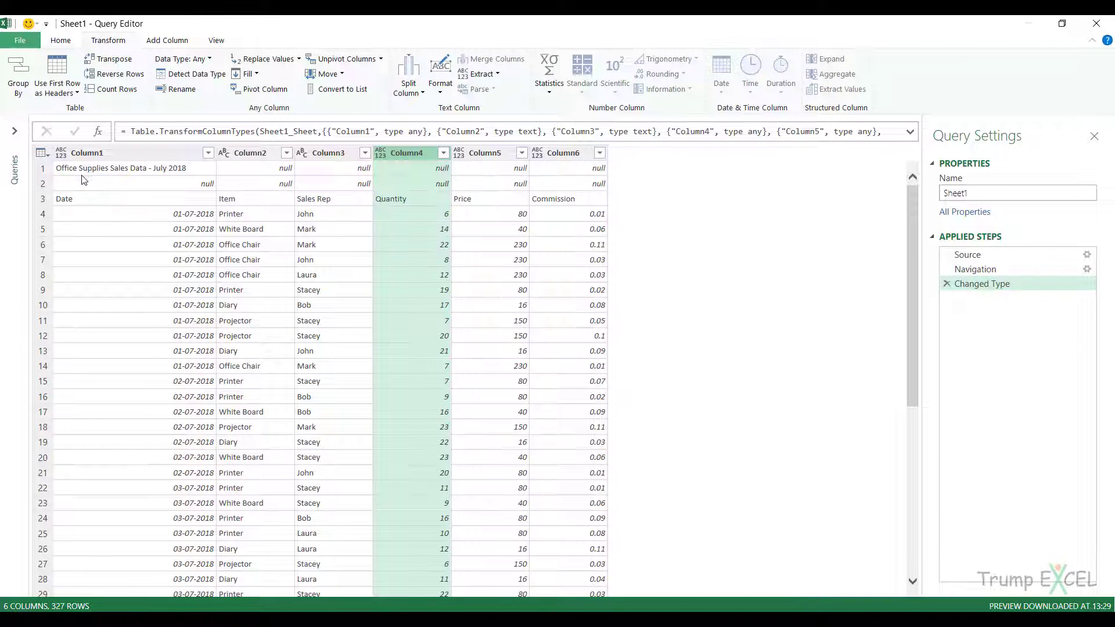
Remove the top 2 rows from the query's table
{"action": "scroll", "coordinate": [67, 51], "scroll_direction": "up", "scroll_amount": 1}
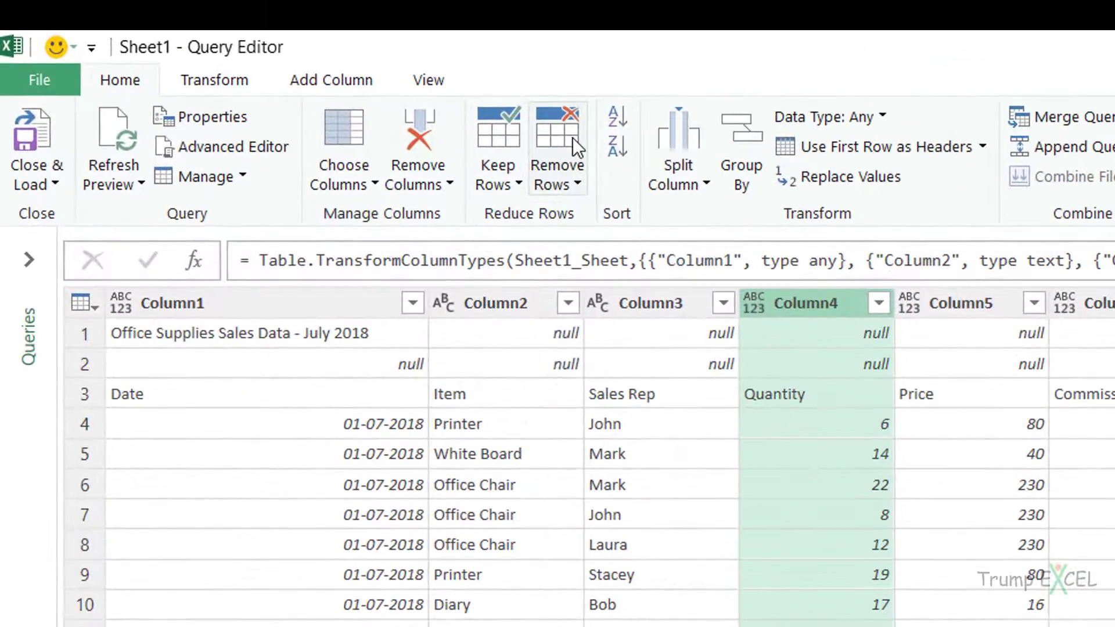
{"action": "left_click", "coordinate": [287, 70]}
{"action": "left_click", "coordinate": [612, 212]}
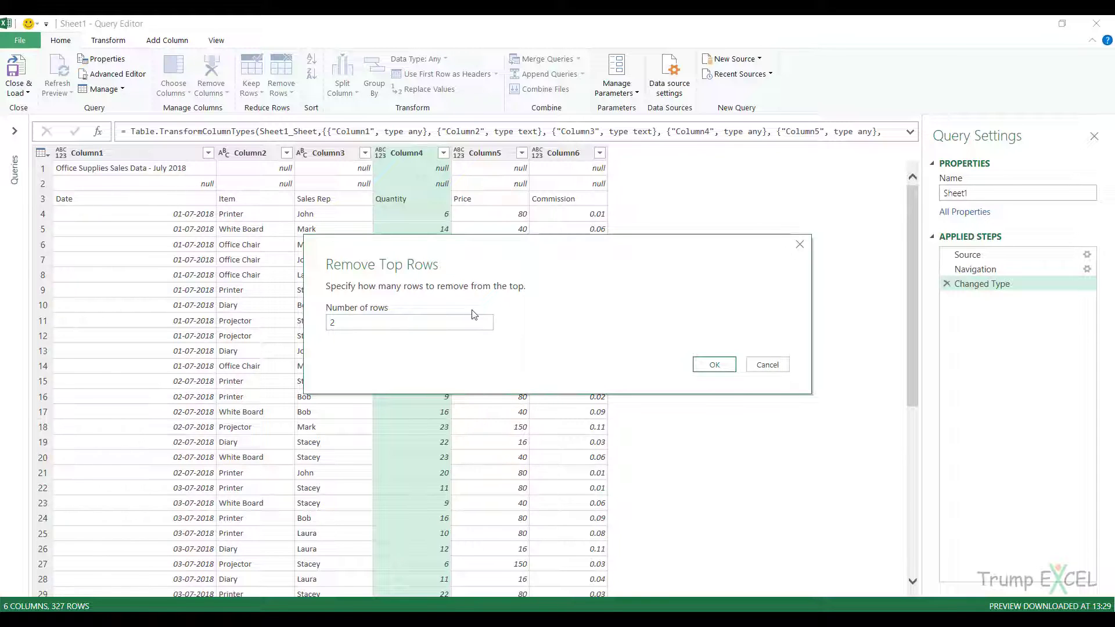
{"action": "left_click", "coordinate": [714, 365]}
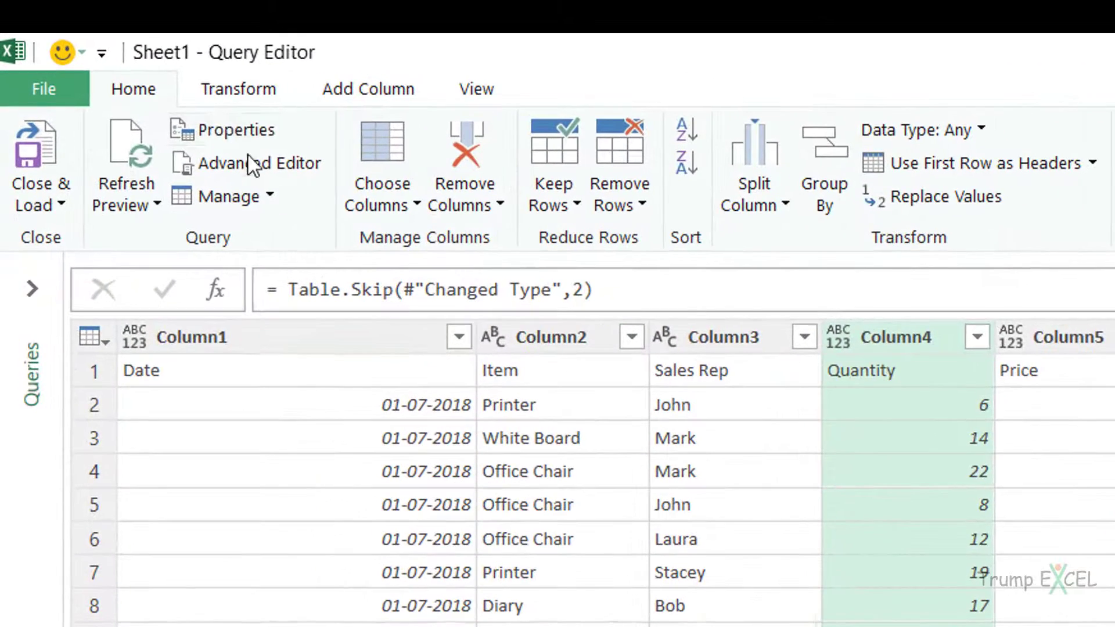
Promote the first row of the table to column headers
{"action": "left_click", "coordinate": [225, 96]}
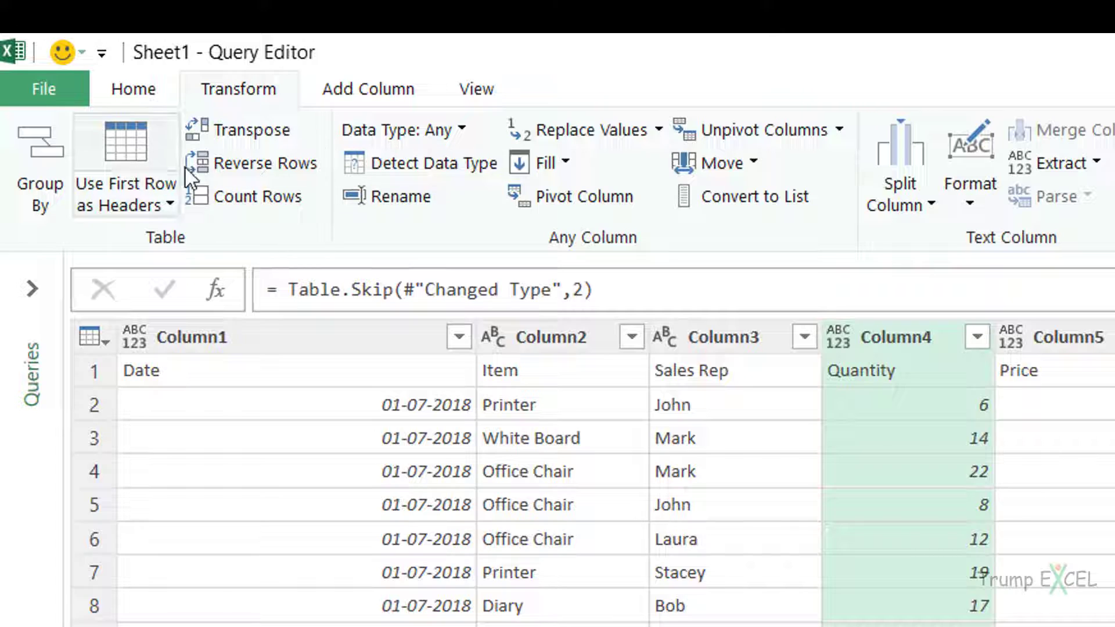
{"action": "left_click", "coordinate": [134, 144]}
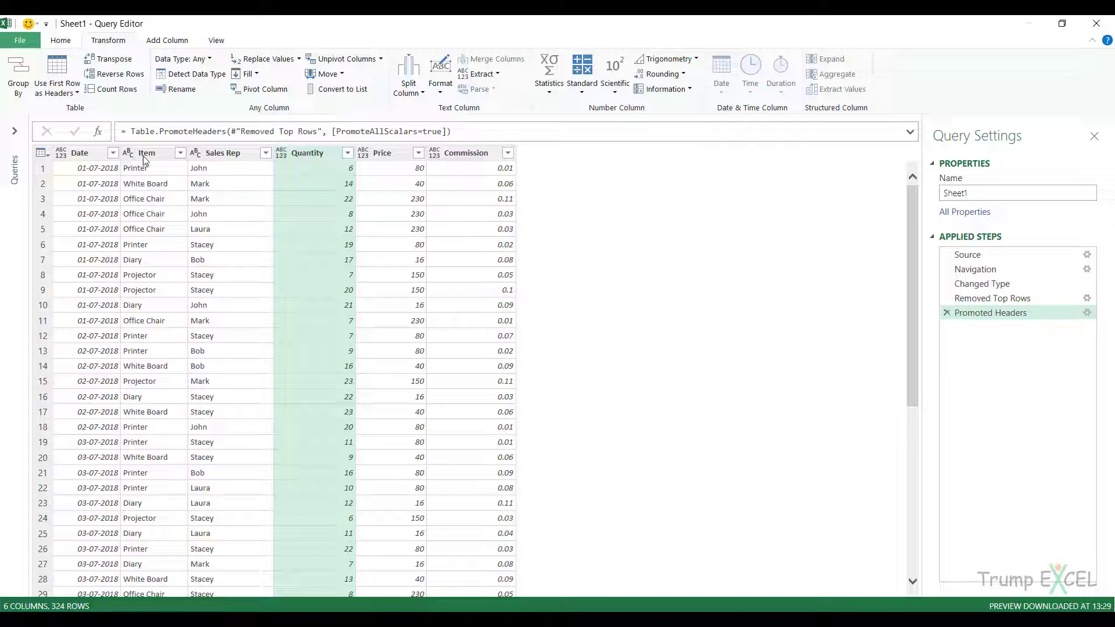
{"action": "left_click", "coordinate": [308, 154]}
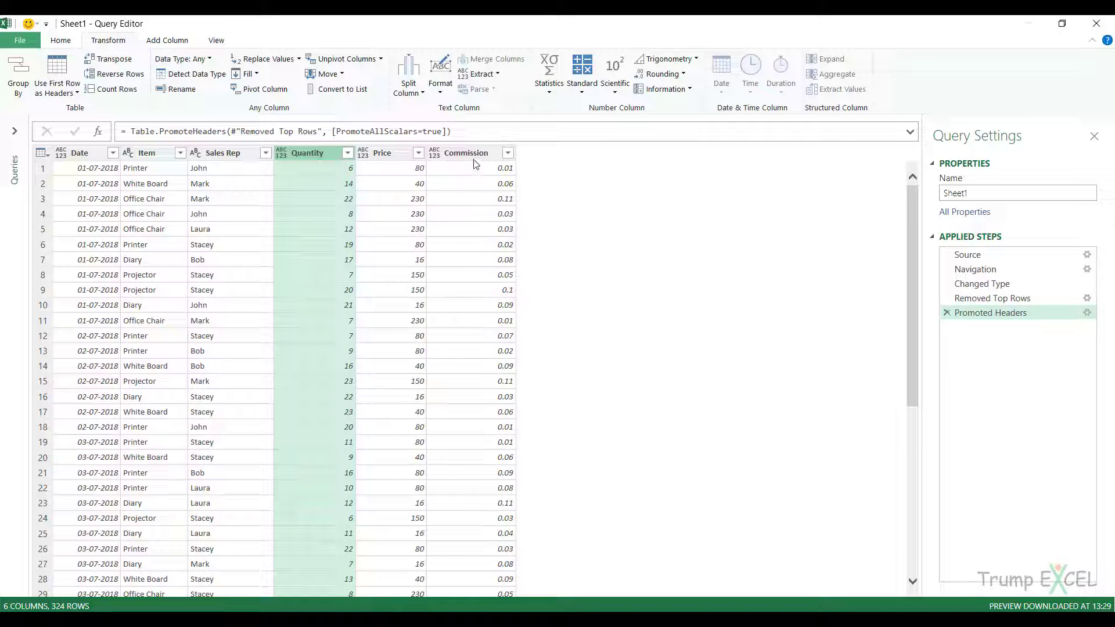
Set the data type of the Date column to Date
{"action": "left_click", "coordinate": [76, 156]}
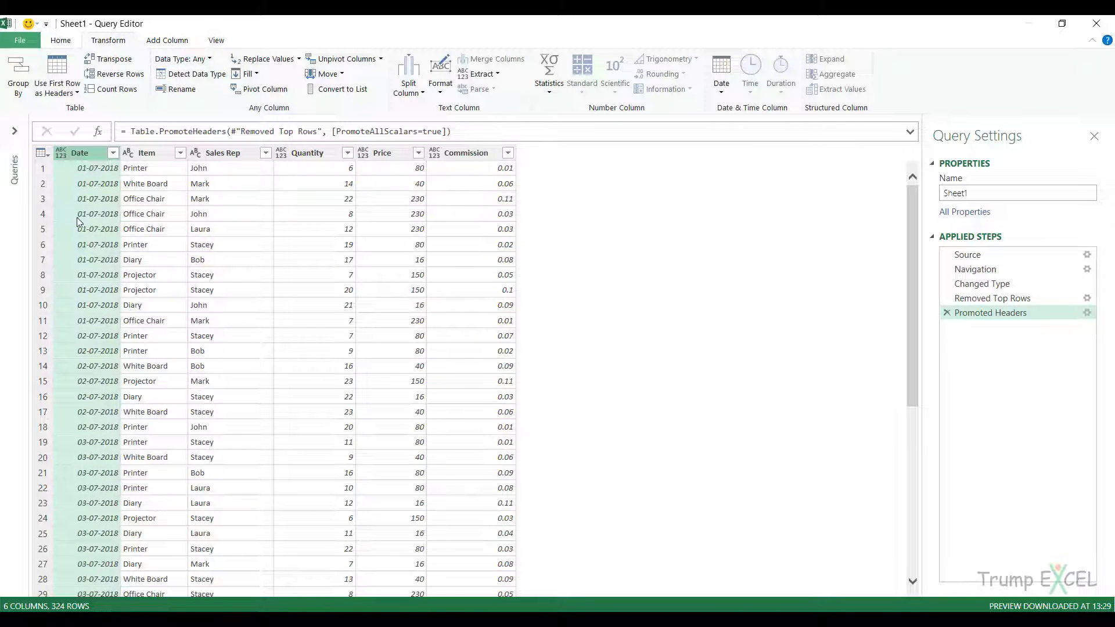
{"action": "left_click", "coordinate": [207, 58]}
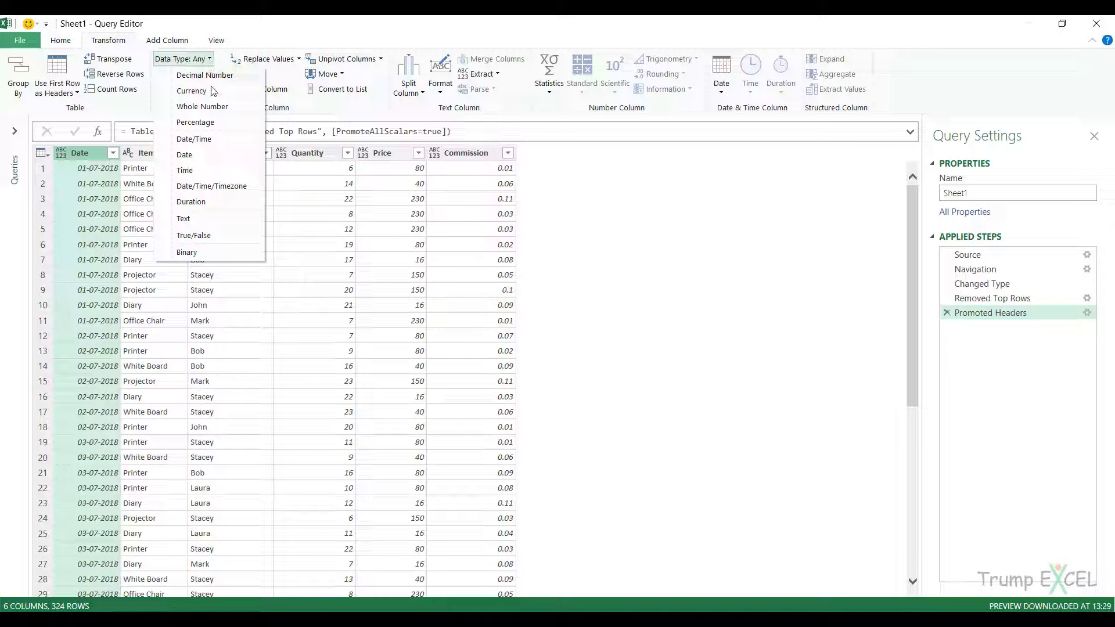
{"action": "left_click", "coordinate": [209, 155]}
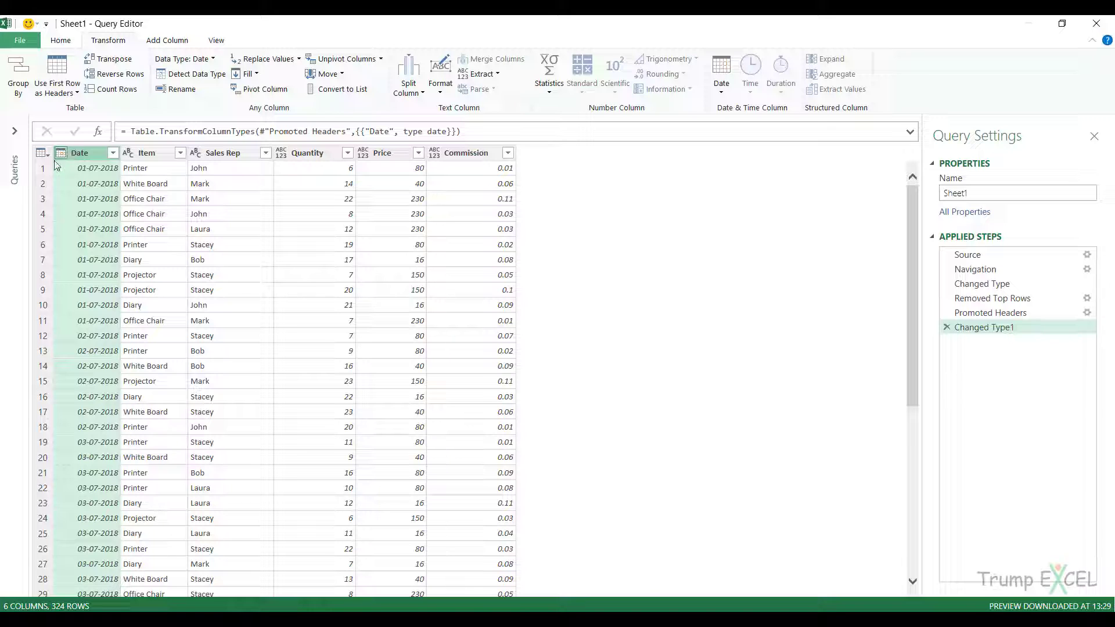
Check the Item and Sales Rep data types, and set the Quantity and Price columns to Whole Number
{"action": "left_click", "coordinate": [152, 154]}
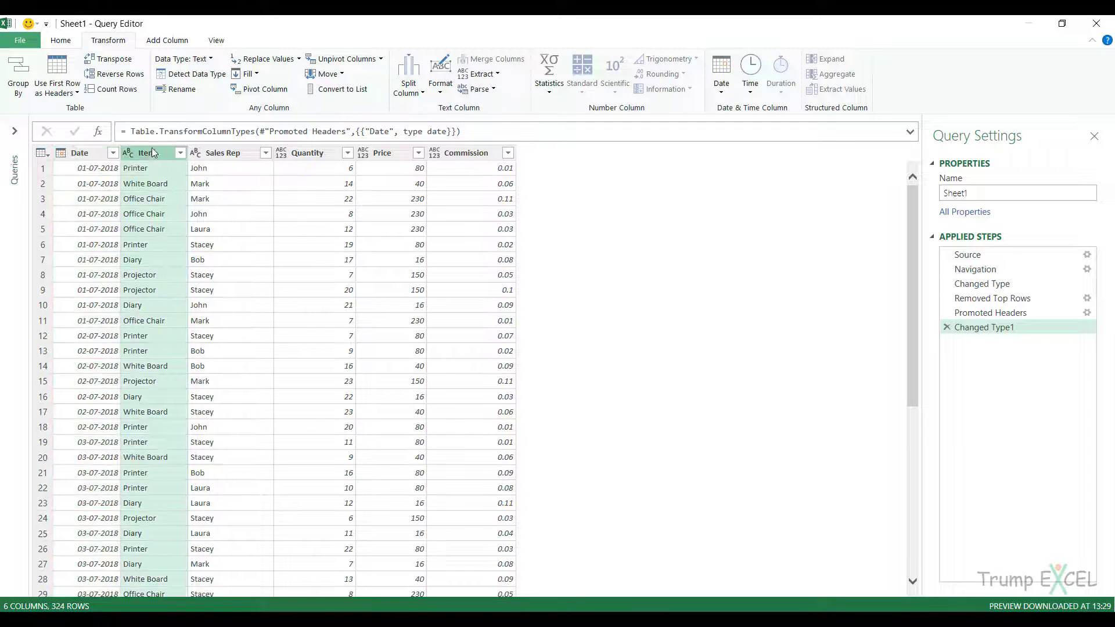
{"action": "left_click", "coordinate": [224, 153]}
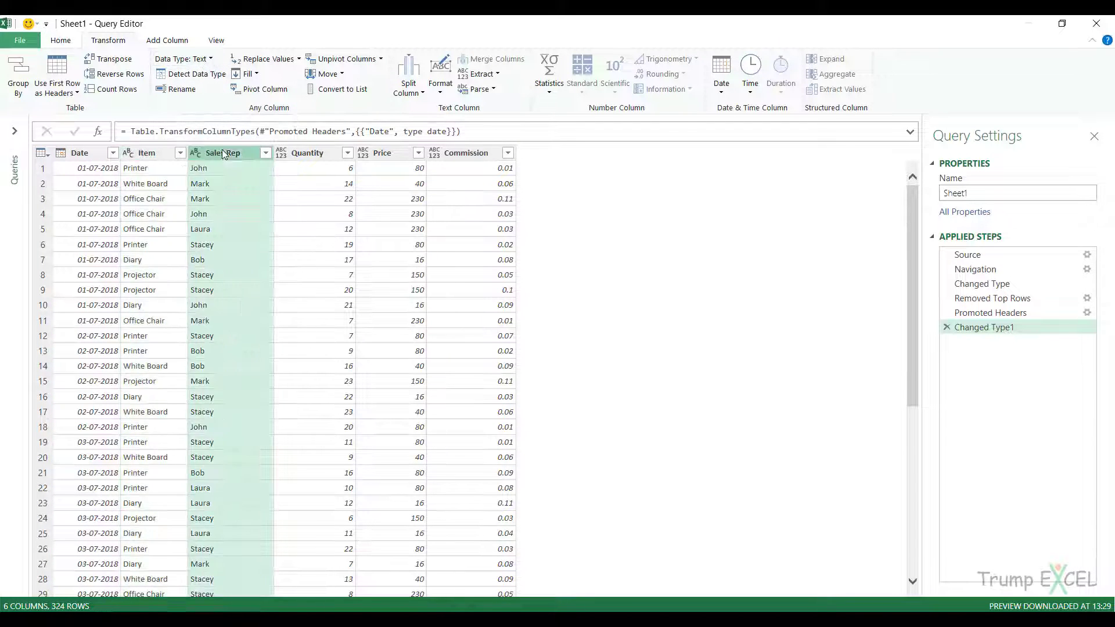
{"action": "left_click", "coordinate": [306, 155]}
{"action": "left_click", "coordinate": [210, 60]}
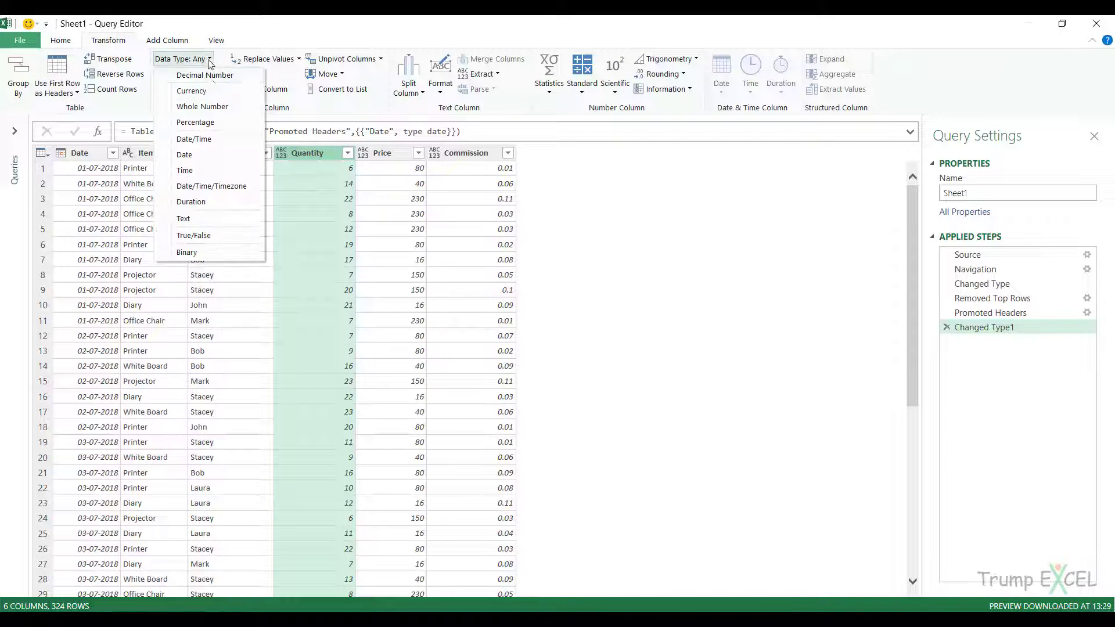
{"action": "left_click", "coordinate": [212, 107]}
{"action": "left_click", "coordinate": [381, 154]}
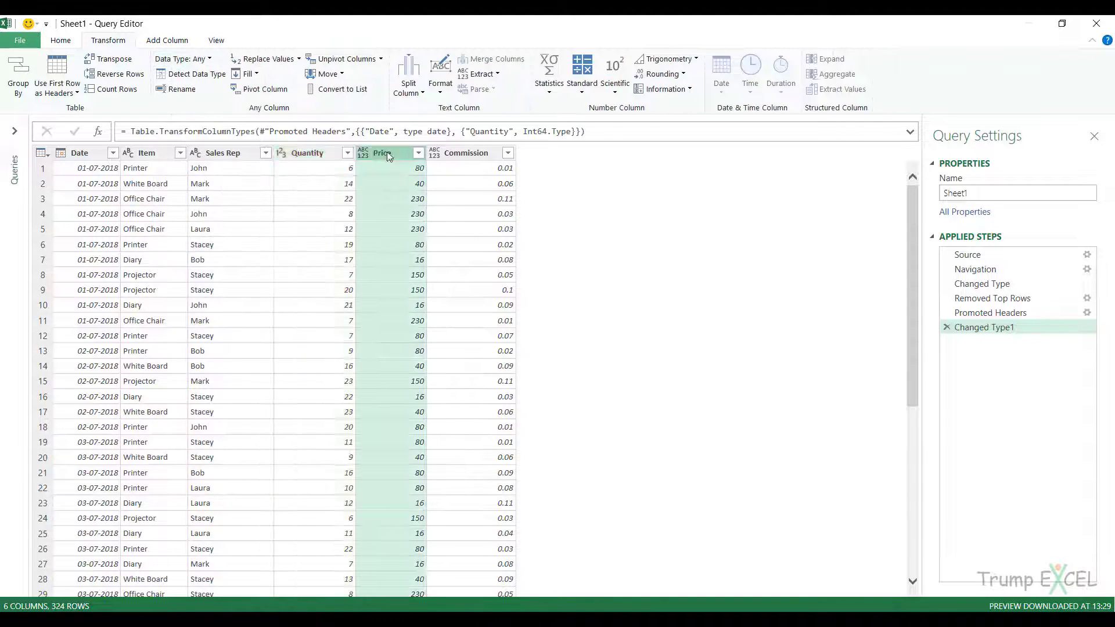
{"action": "left_click", "coordinate": [206, 59]}
{"action": "left_click", "coordinate": [212, 108]}
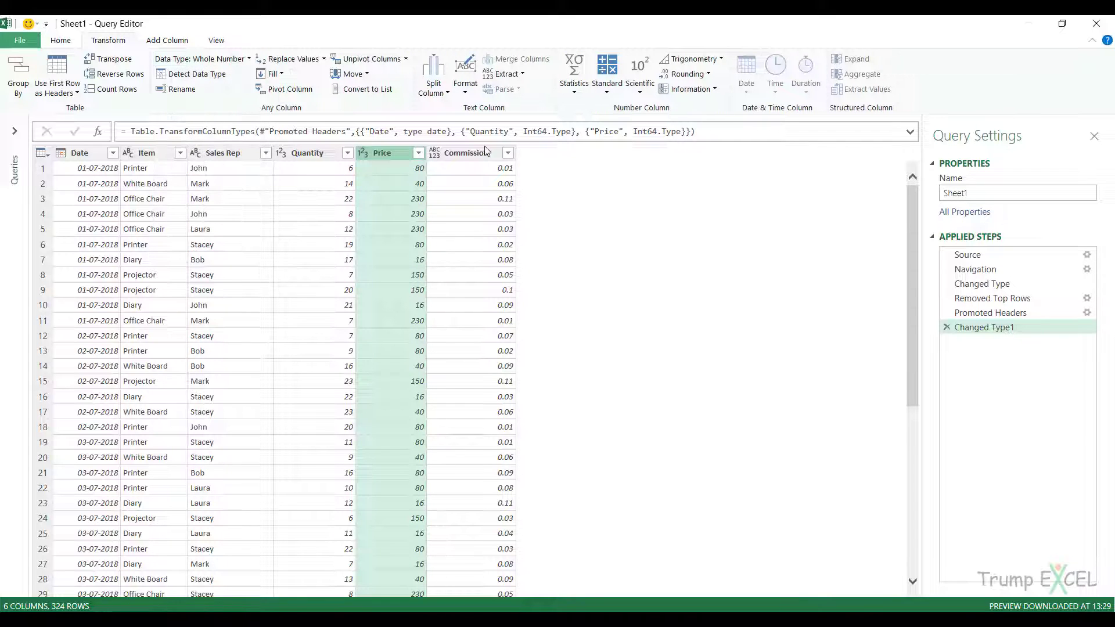
Set the data type of the Commission column to Percentage
{"action": "left_click", "coordinate": [486, 155]}
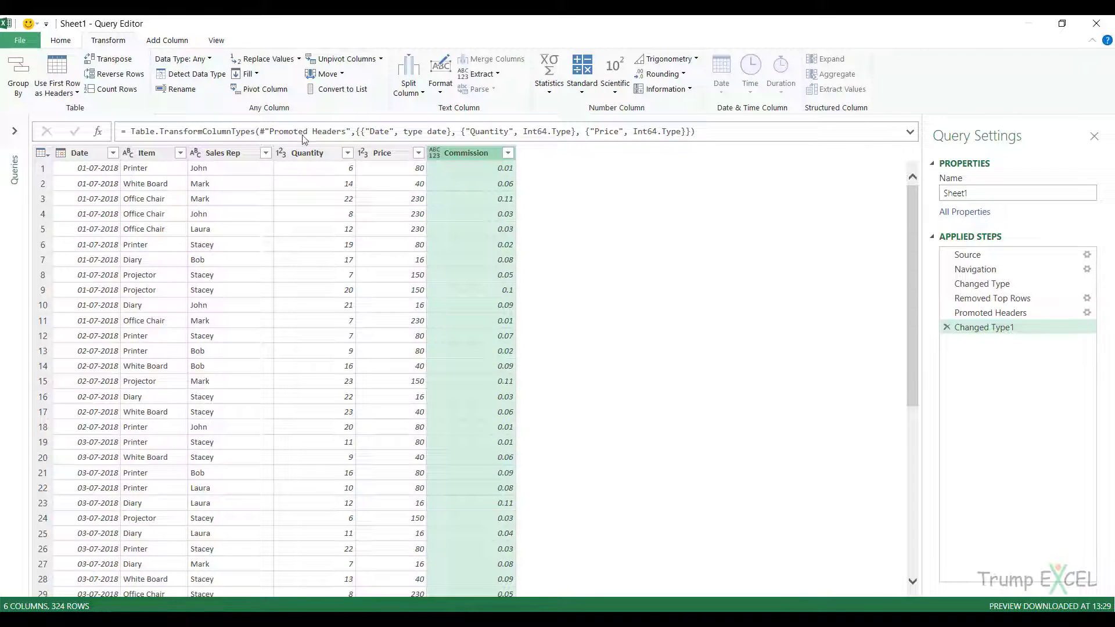
{"action": "left_click", "coordinate": [209, 60]}
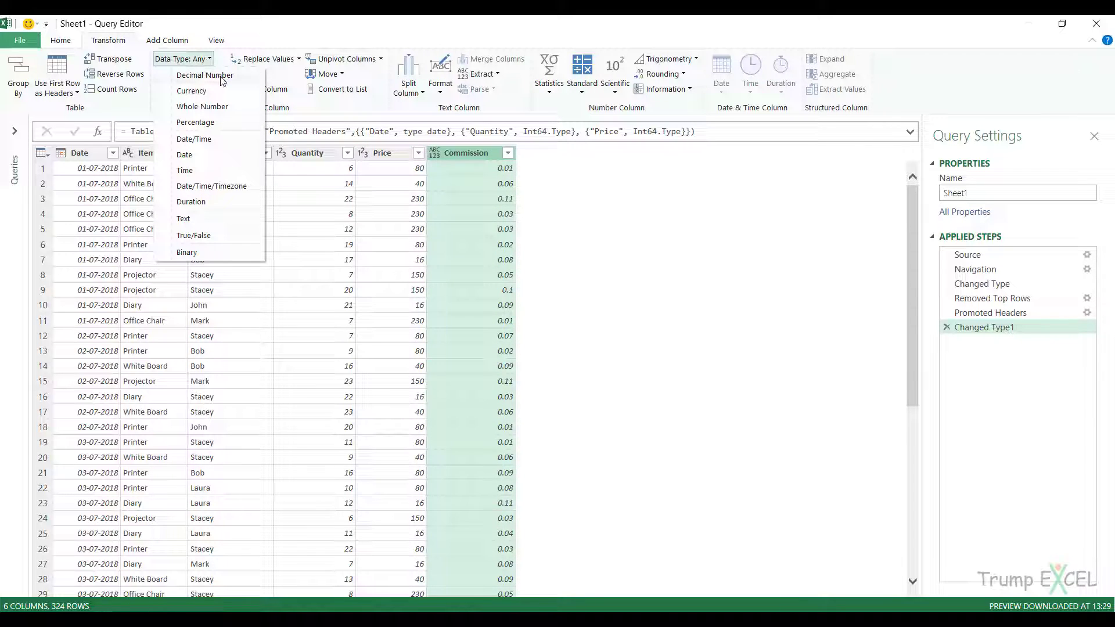
{"action": "left_click", "coordinate": [196, 122]}
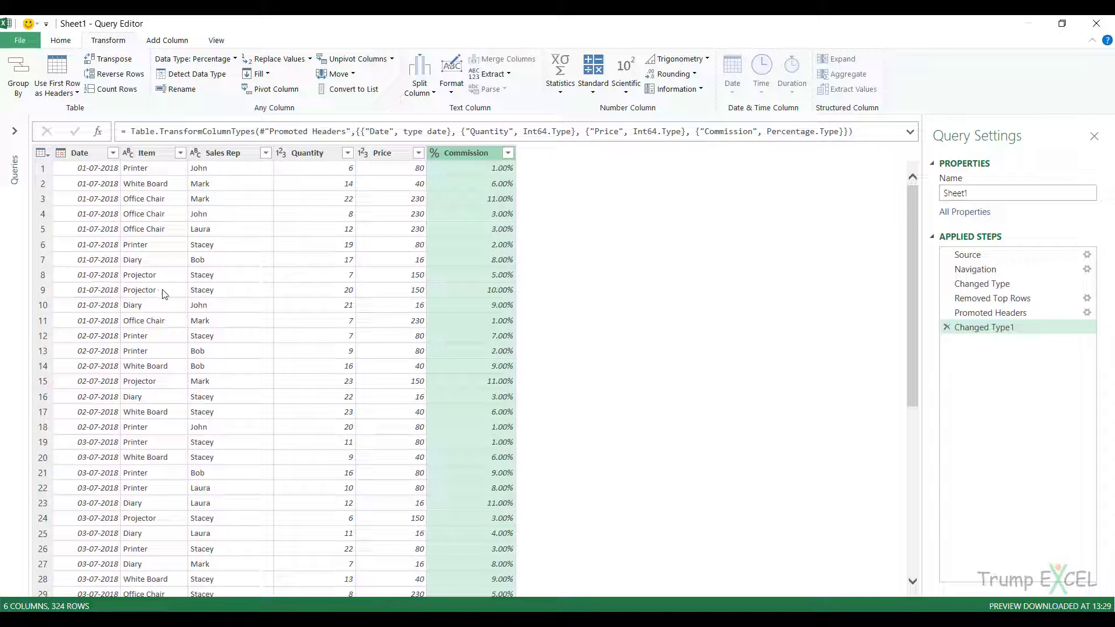
Load the cleaned query into the workbook as a table on a new worksheet
{"action": "left_click", "coordinate": [61, 40]}
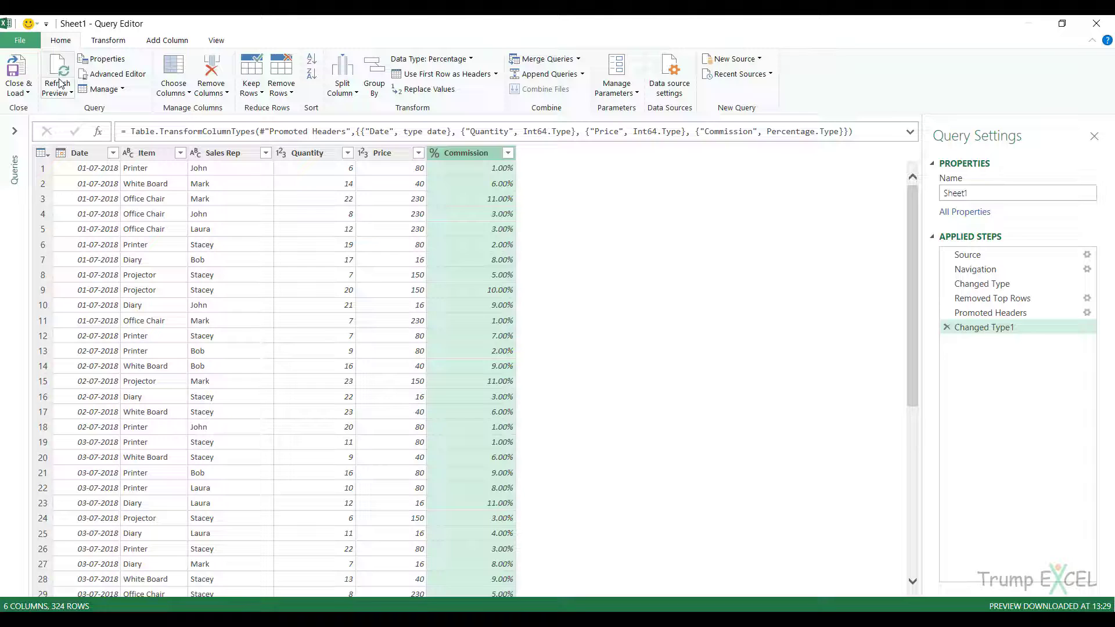
{"action": "left_click", "coordinate": [19, 71]}
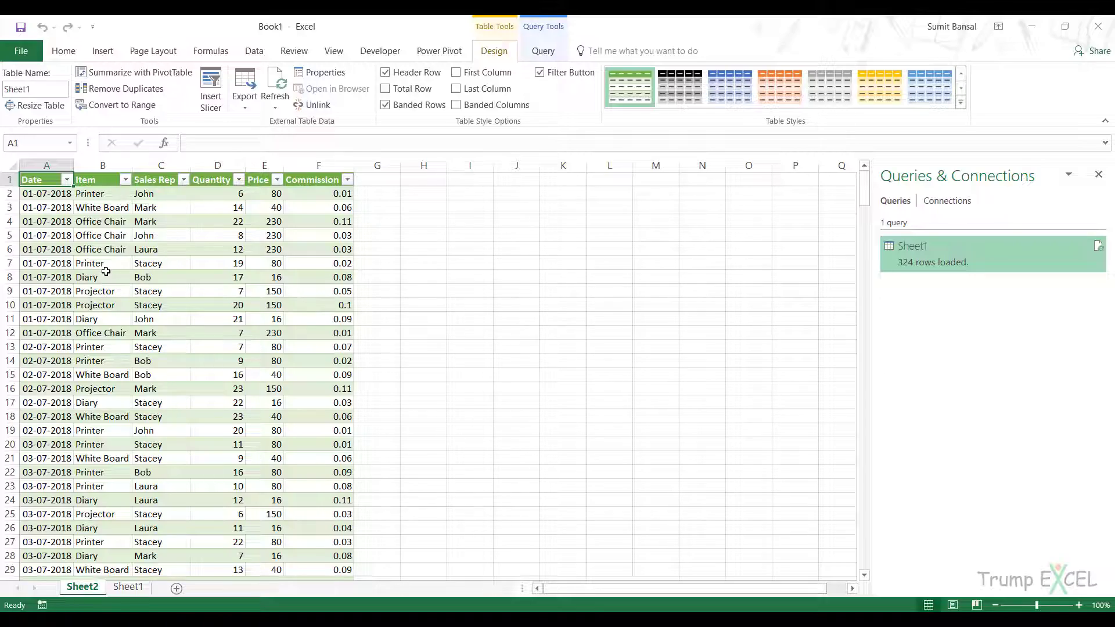
{"action": "left_click", "coordinate": [105, 235]}
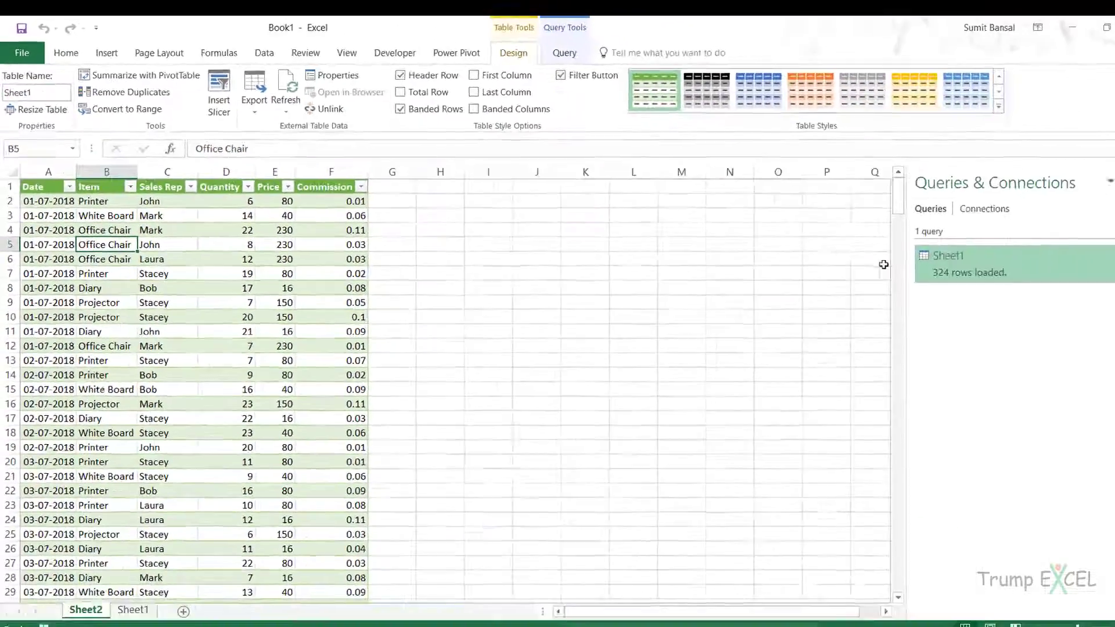
{"action": "mouse_move", "coordinate": [1011, 269]}
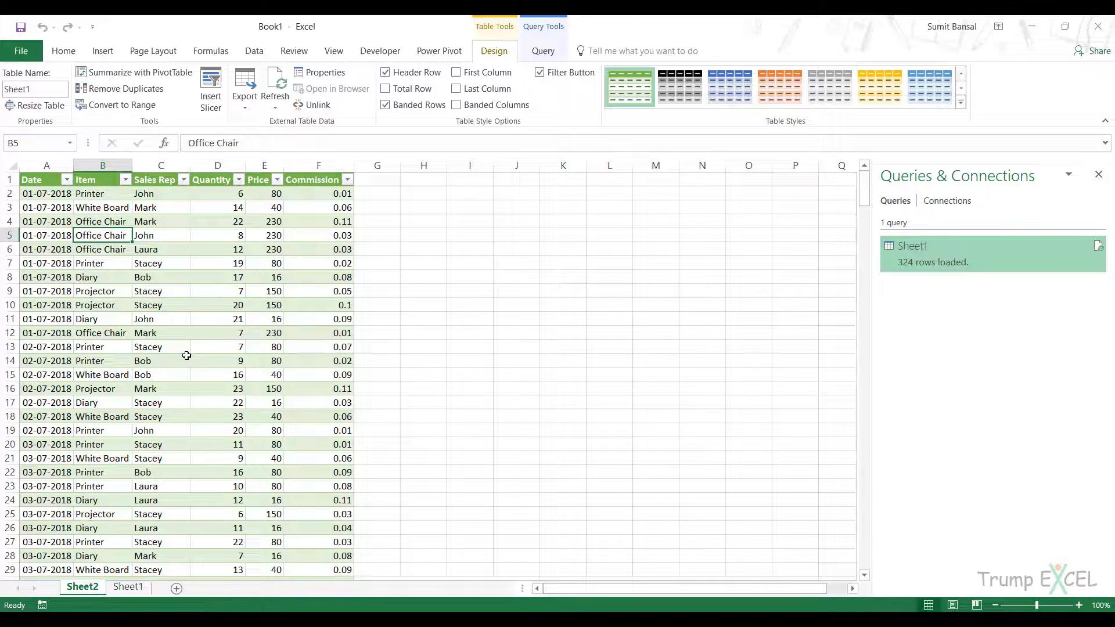
{"action": "right_click", "coordinate": [168, 236]}
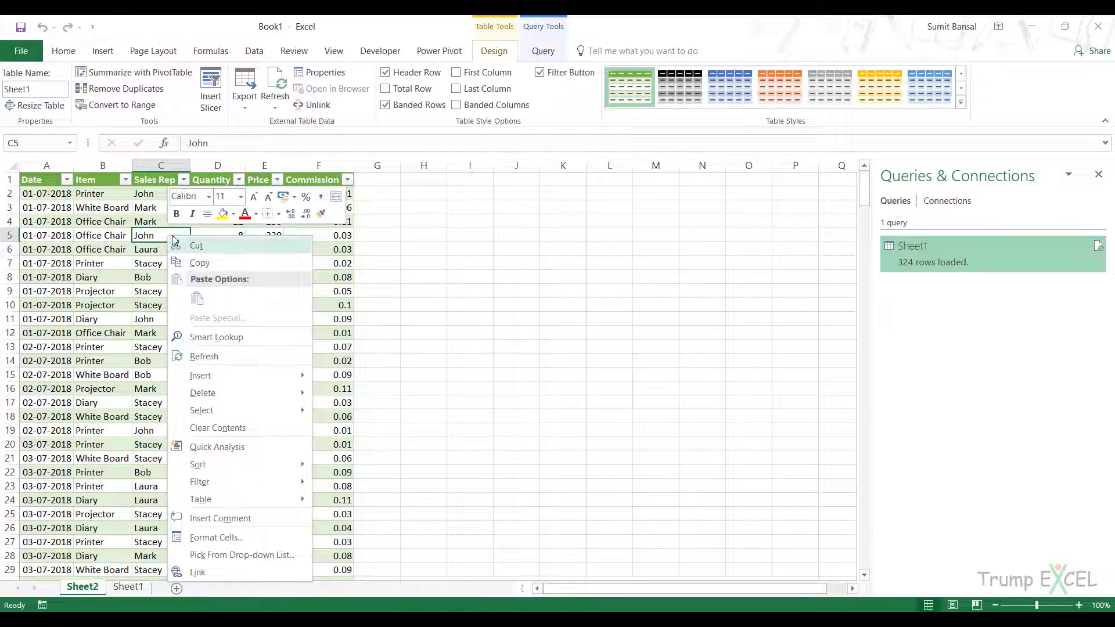
{"action": "key", "text": "Escape"}
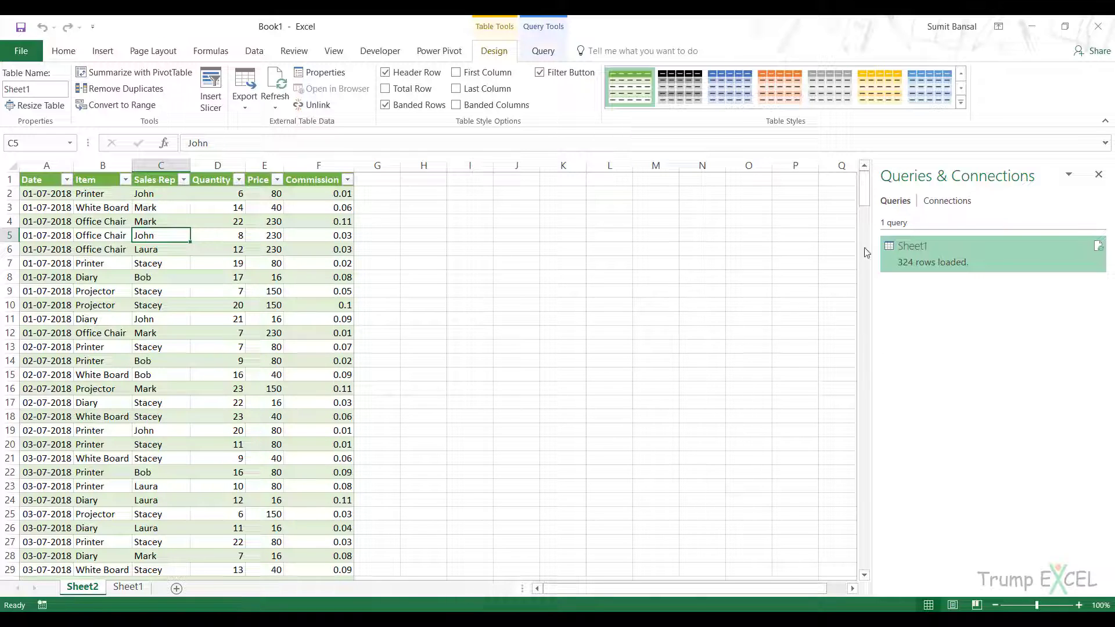
Reopen the Sheet1 query and examine the file path in its Source step, leaving the settings as they are
{"action": "double_click", "coordinate": [1017, 251]}
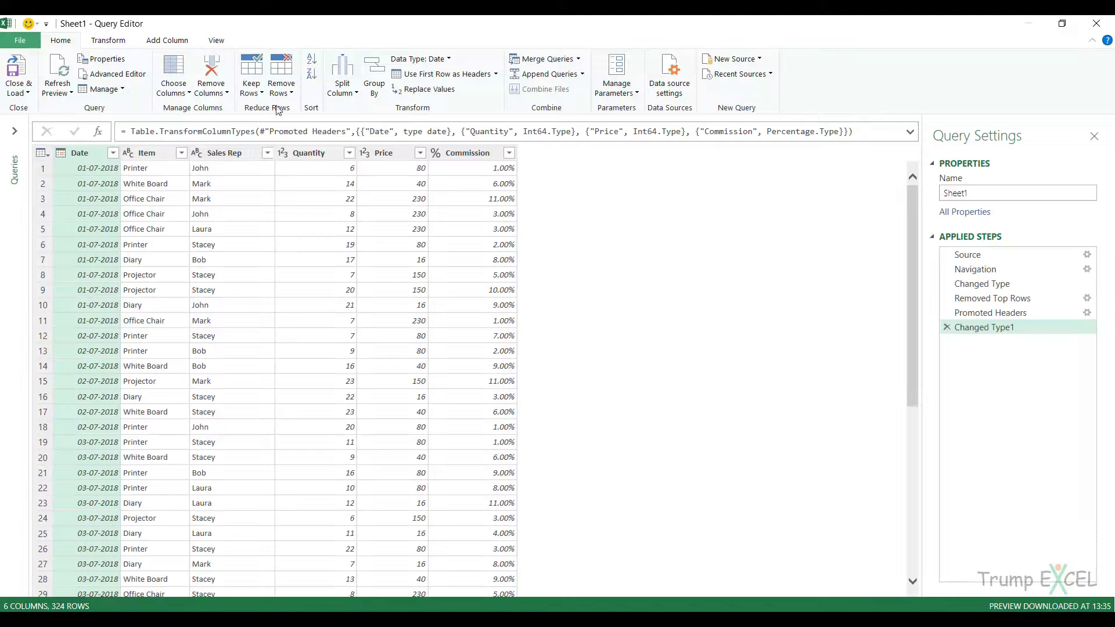
{"action": "left_click", "coordinate": [1090, 256]}
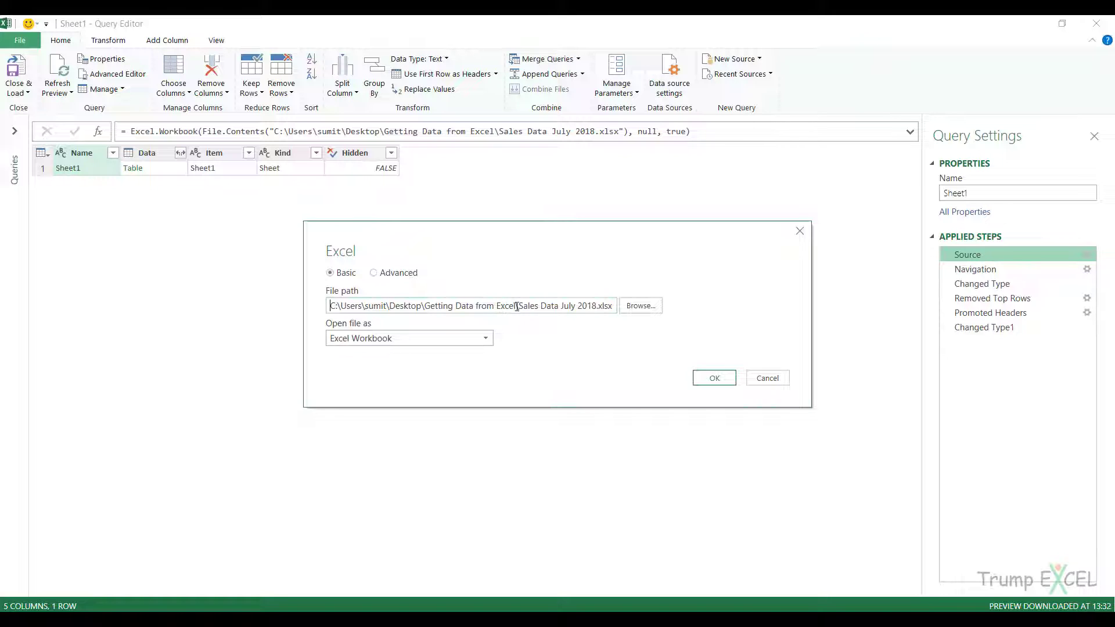
{"action": "left_click", "coordinate": [800, 232]}
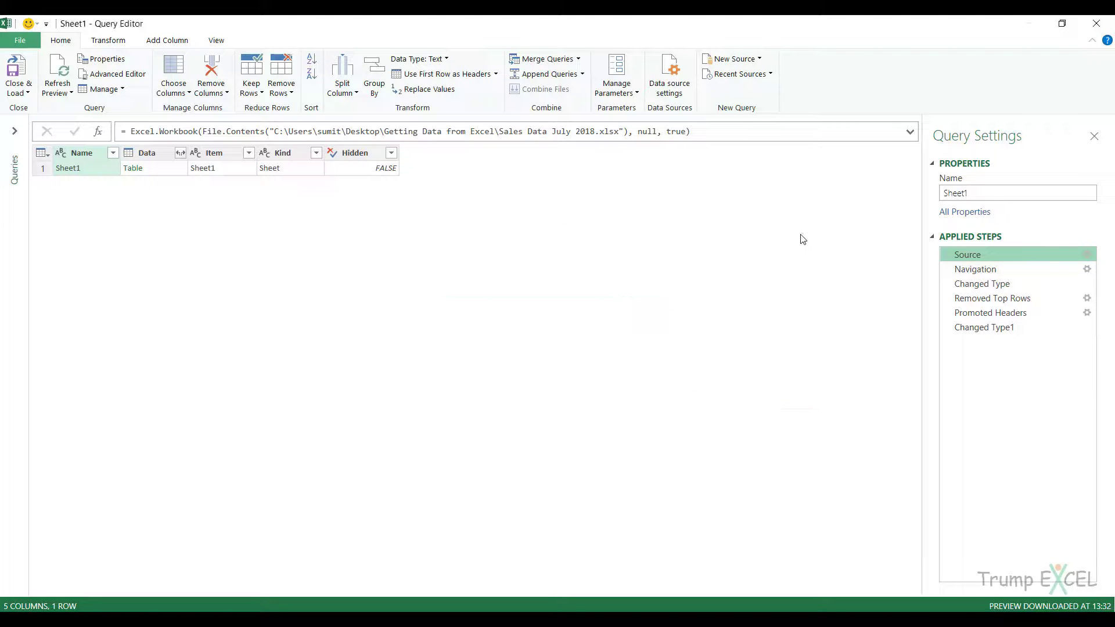
{"action": "left_click", "coordinate": [1096, 24]}
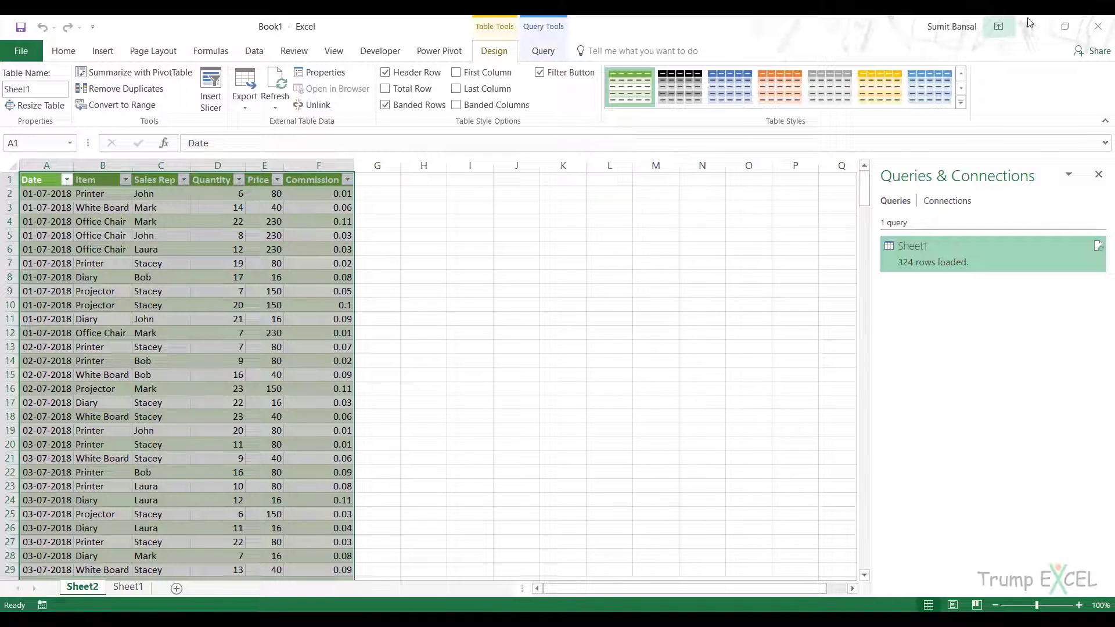
Close Book1 without saving the changes and create a new blank workbook
{"action": "left_click", "coordinate": [1109, 28]}
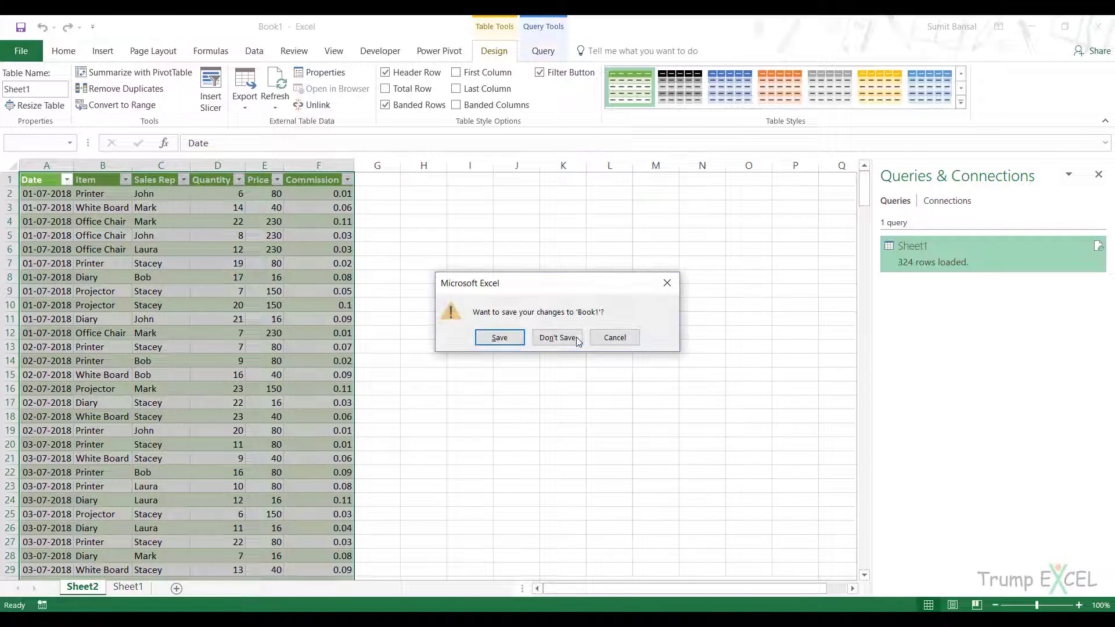
{"action": "left_click", "coordinate": [560, 337]}
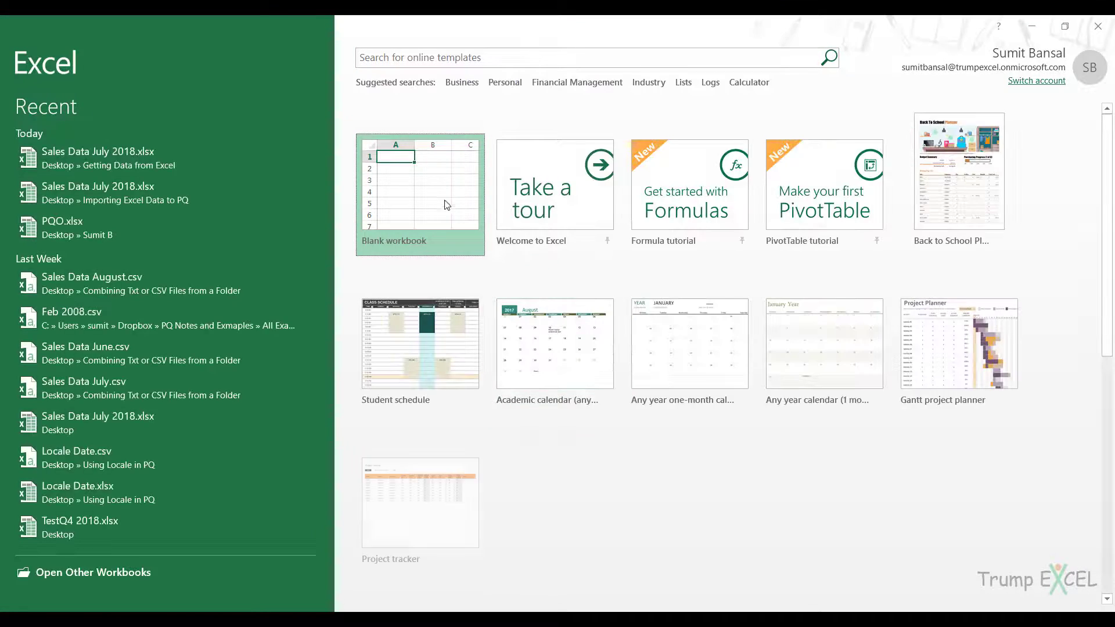
{"action": "left_click", "coordinate": [446, 201]}
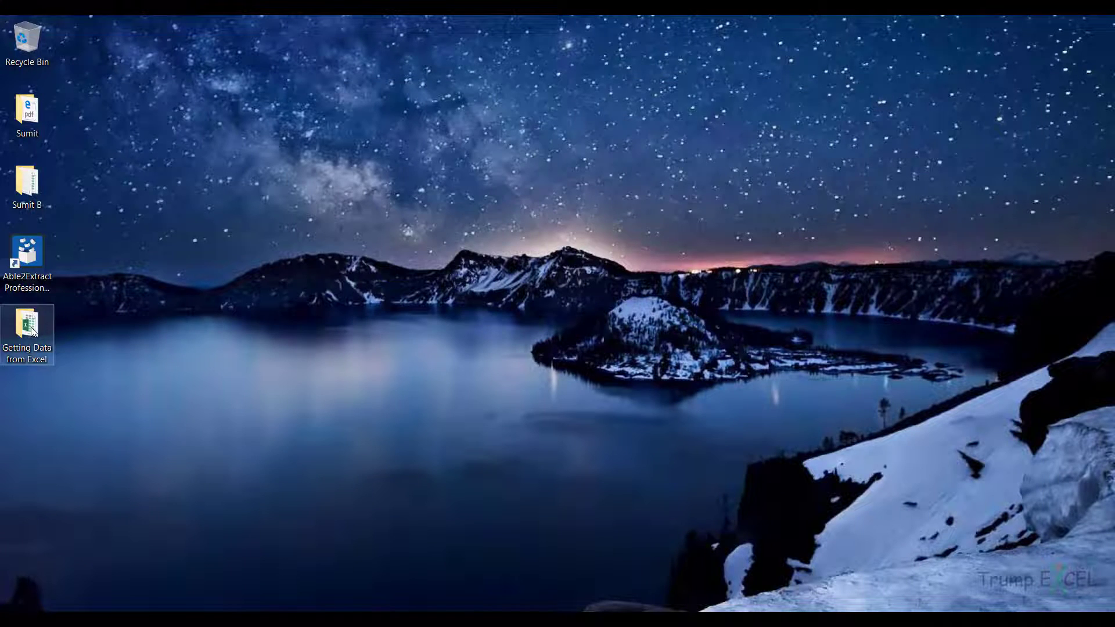
Open Sales Data July 2018.xlsx from the Getting Data from Excel folder and convert the range A4:F328 to a table with headers
{"action": "double_click", "coordinate": [32, 330]}
{"action": "left_click", "coordinate": [349, 144]}
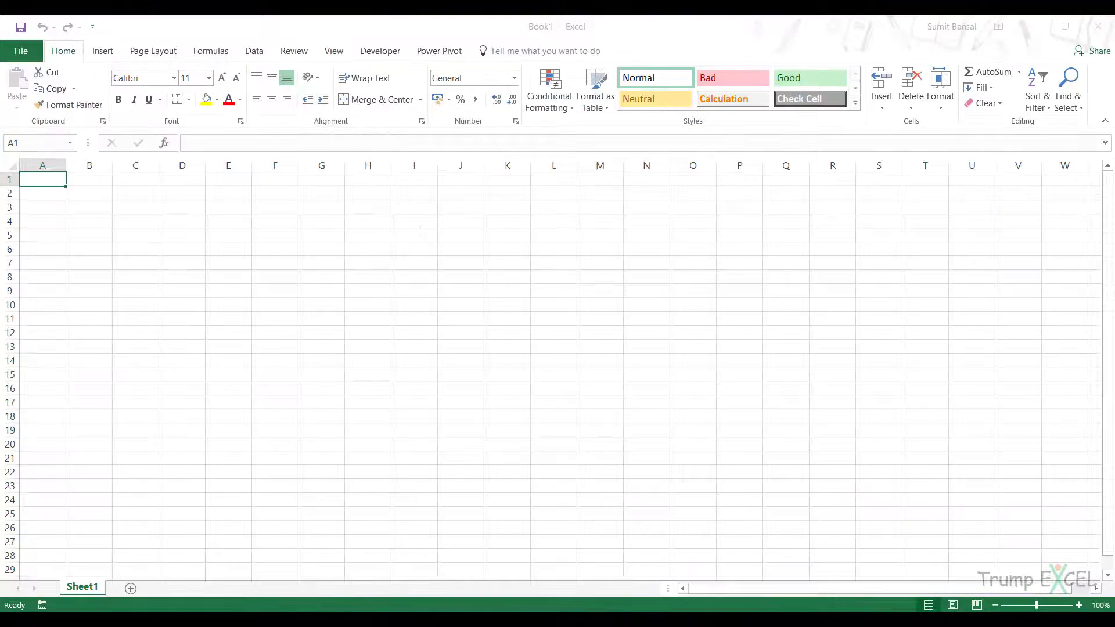
{"action": "left_click", "coordinate": [110, 267]}
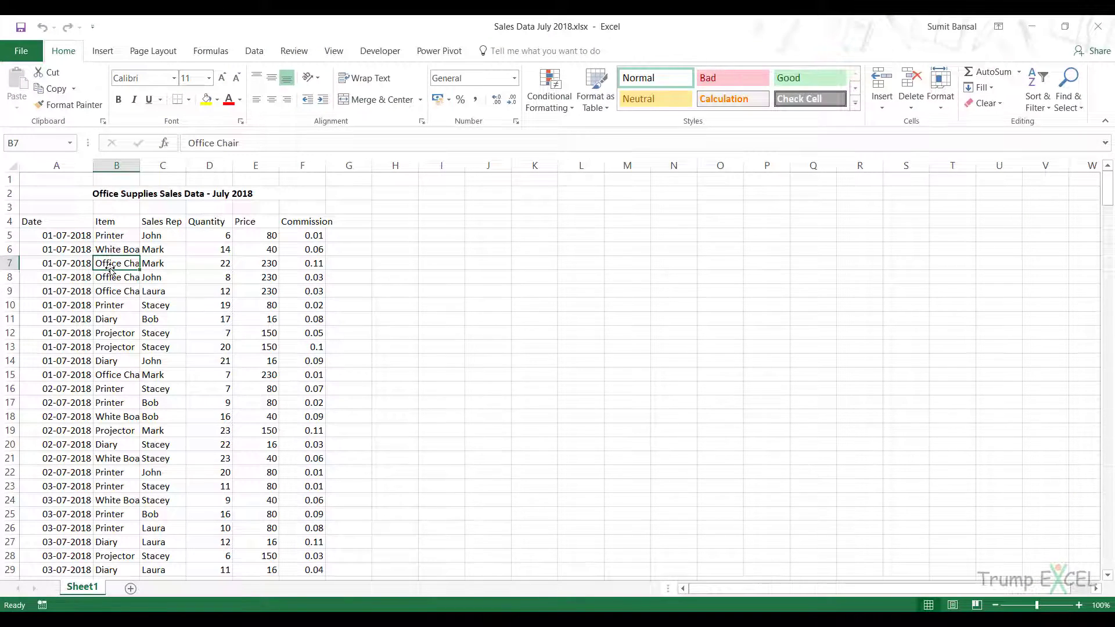
{"action": "key", "text": "ctrl+t"}
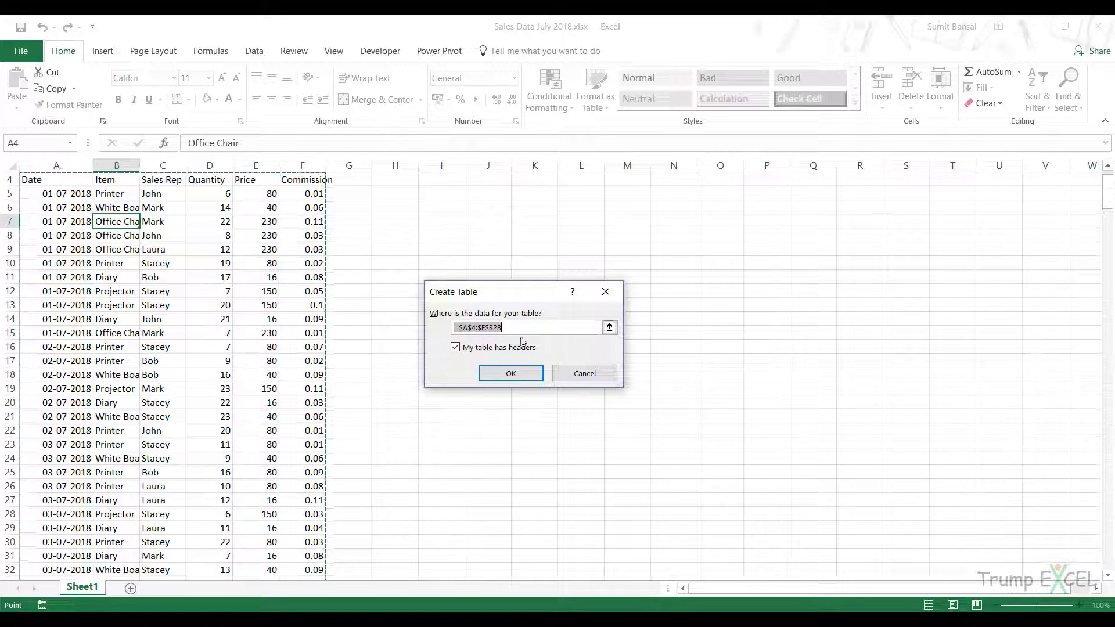
{"action": "left_click", "coordinate": [511, 374]}
{"action": "scroll", "coordinate": [237, 324], "scroll_direction": "up", "scroll_amount": 1}
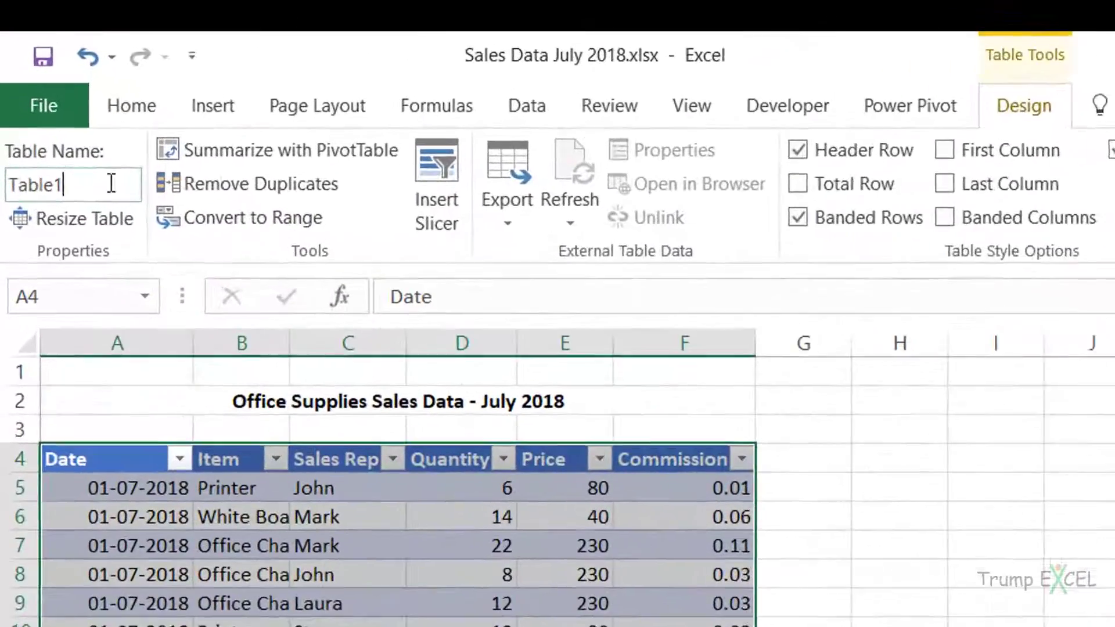
Rename the table as SalesData and close the workbook with its changes saved
{"action": "double_click", "coordinate": [57, 89]}
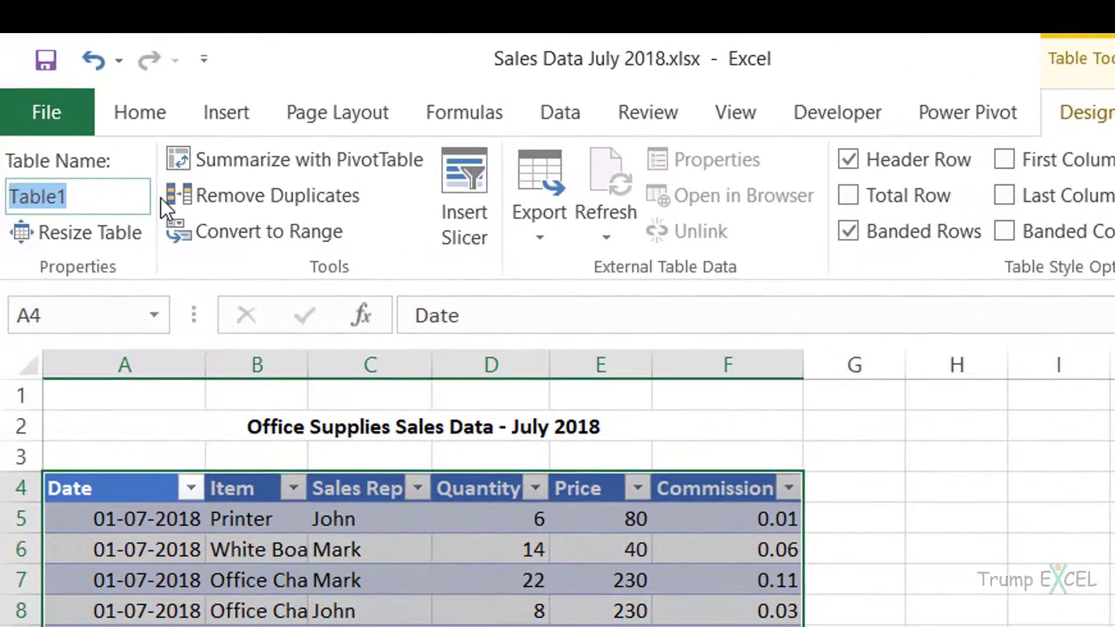
{"action": "type", "text": "SalesData"}
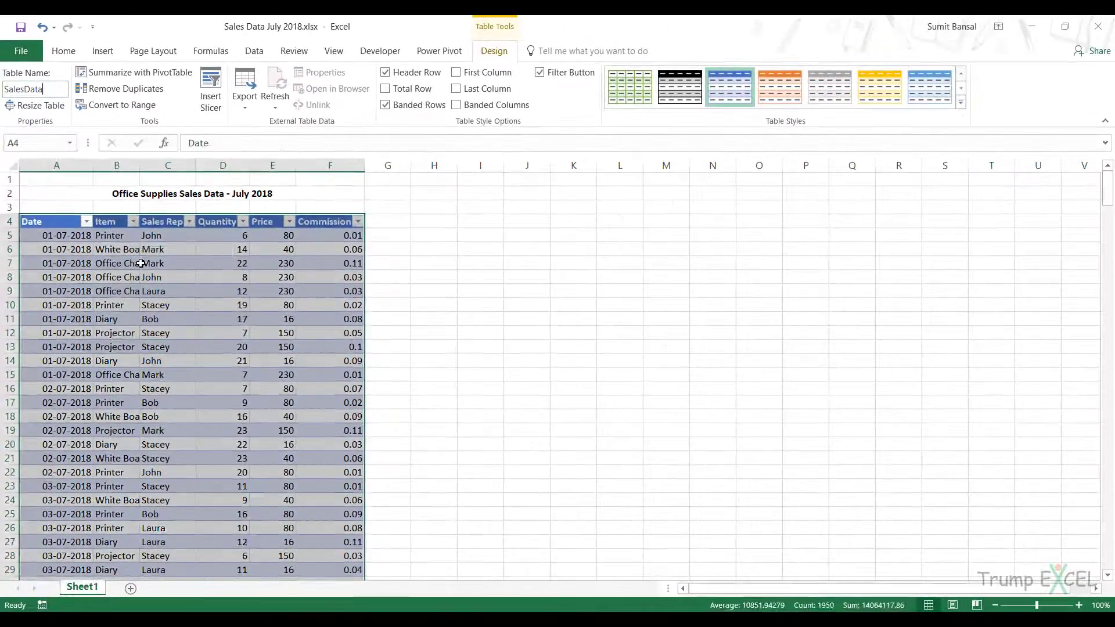
{"action": "left_click", "coordinate": [310, 571]}
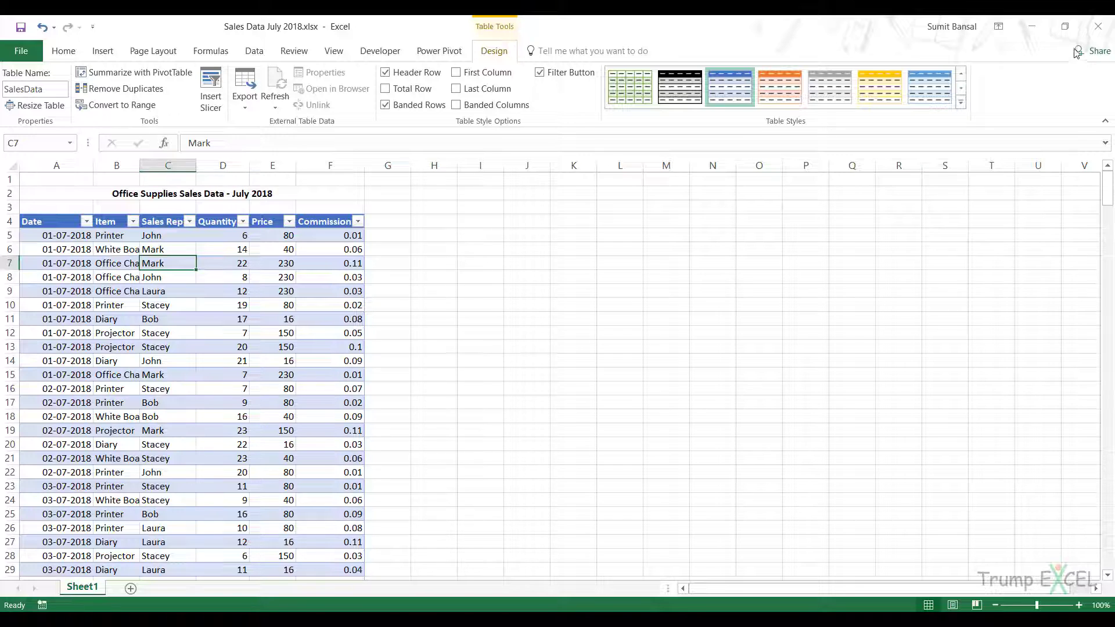
{"action": "left_click", "coordinate": [1098, 26]}
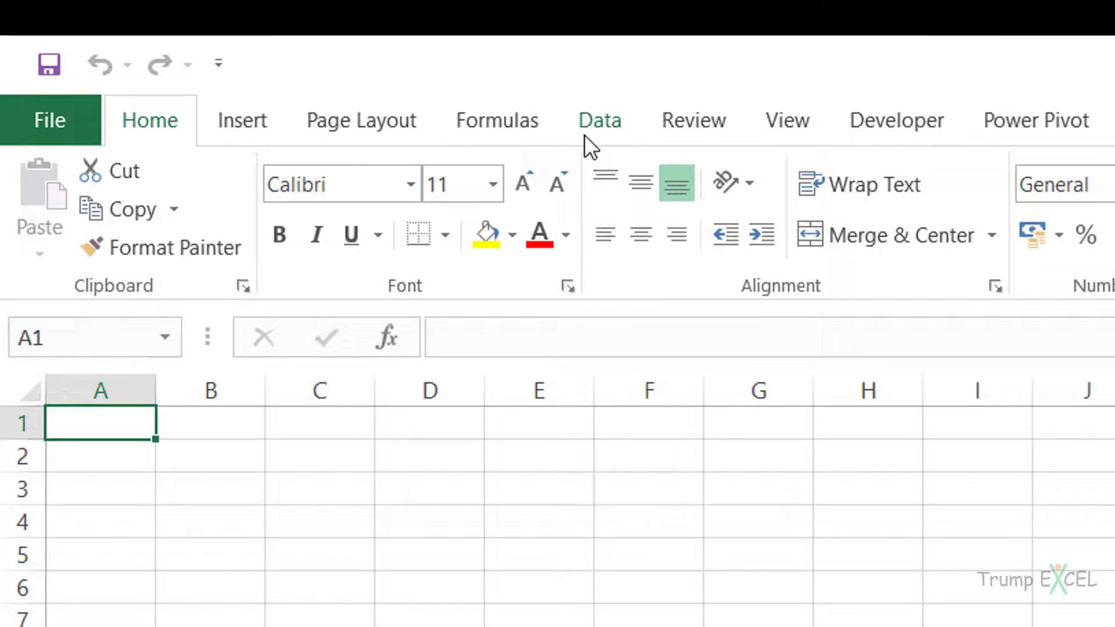
In the blank workbook, import Sales Data July 2018.xlsx from the desktop folder Getting Data from Excel as a query source
{"action": "left_click", "coordinate": [252, 51]}
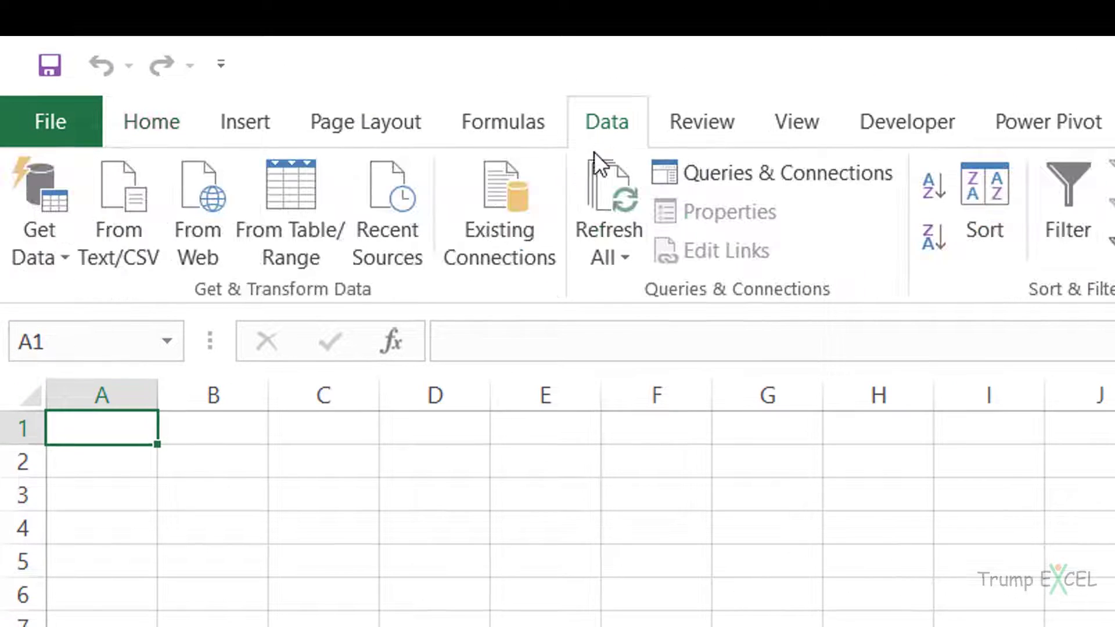
{"action": "left_click", "coordinate": [42, 264]}
{"action": "mouse_move", "coordinate": [74, 319]}
{"action": "left_click", "coordinate": [491, 318]}
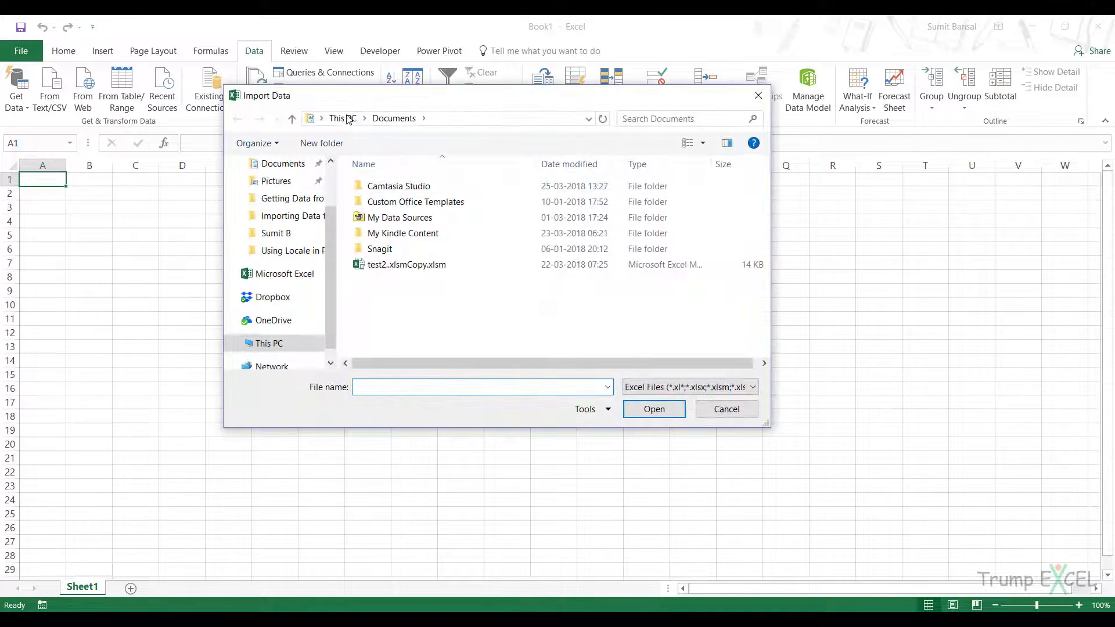
{"action": "left_click", "coordinate": [322, 118]}
{"action": "left_click", "coordinate": [343, 133]}
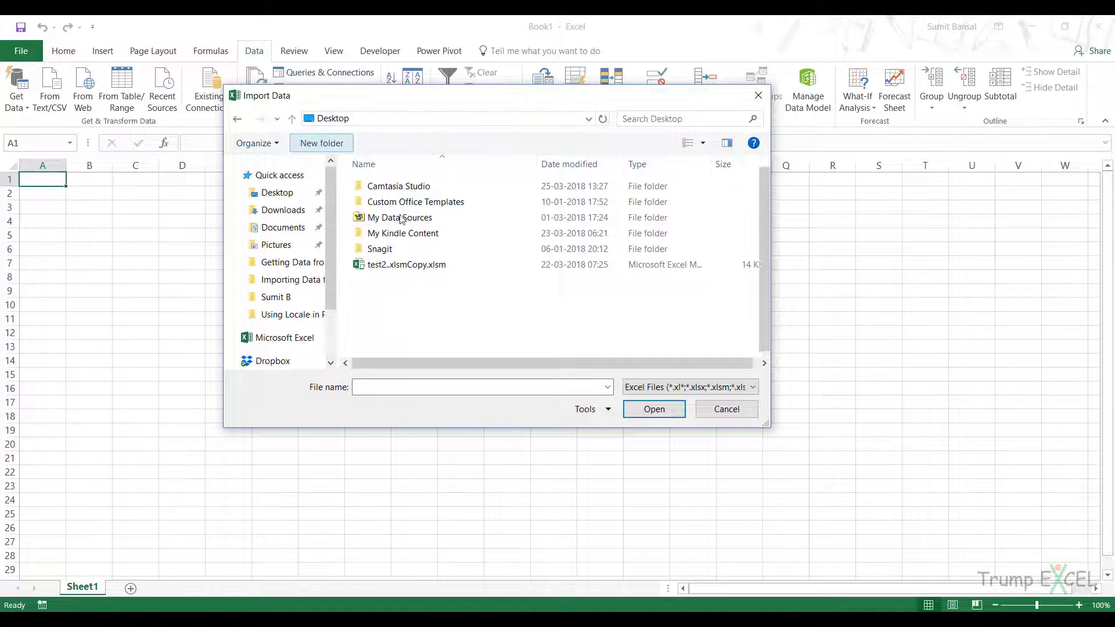
{"action": "double_click", "coordinate": [489, 310]}
{"action": "left_click", "coordinate": [416, 187]}
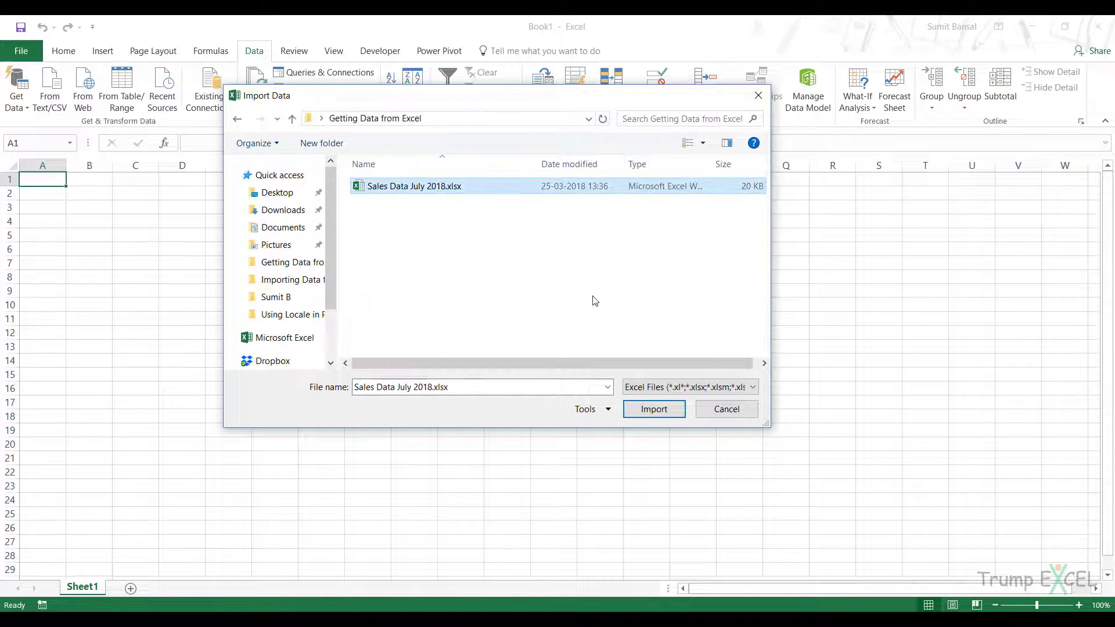
{"action": "left_click", "coordinate": [670, 414]}
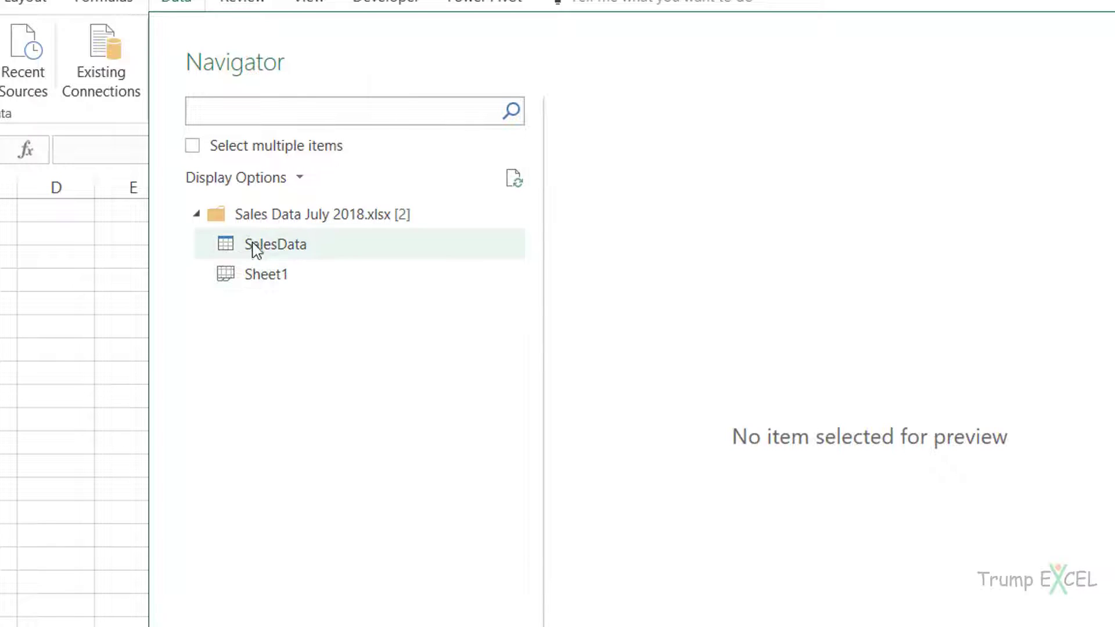
Compare the previews of Sheet1 and SalesData, and open the SalesData table for editing in the query editor
{"action": "left_click", "coordinate": [304, 276]}
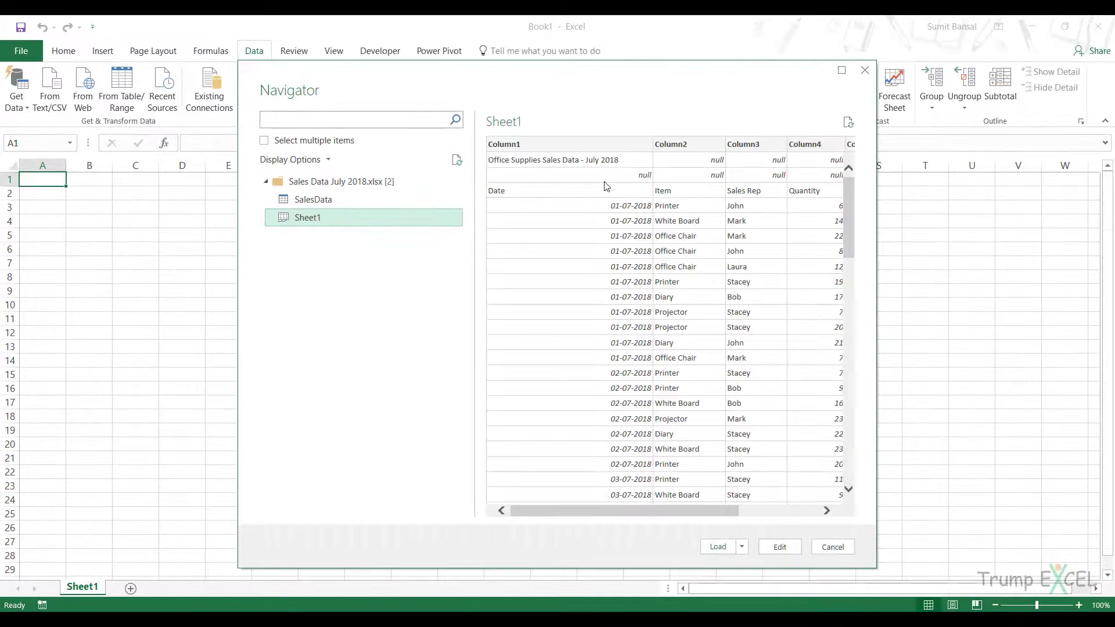
{"action": "left_click", "coordinate": [336, 200]}
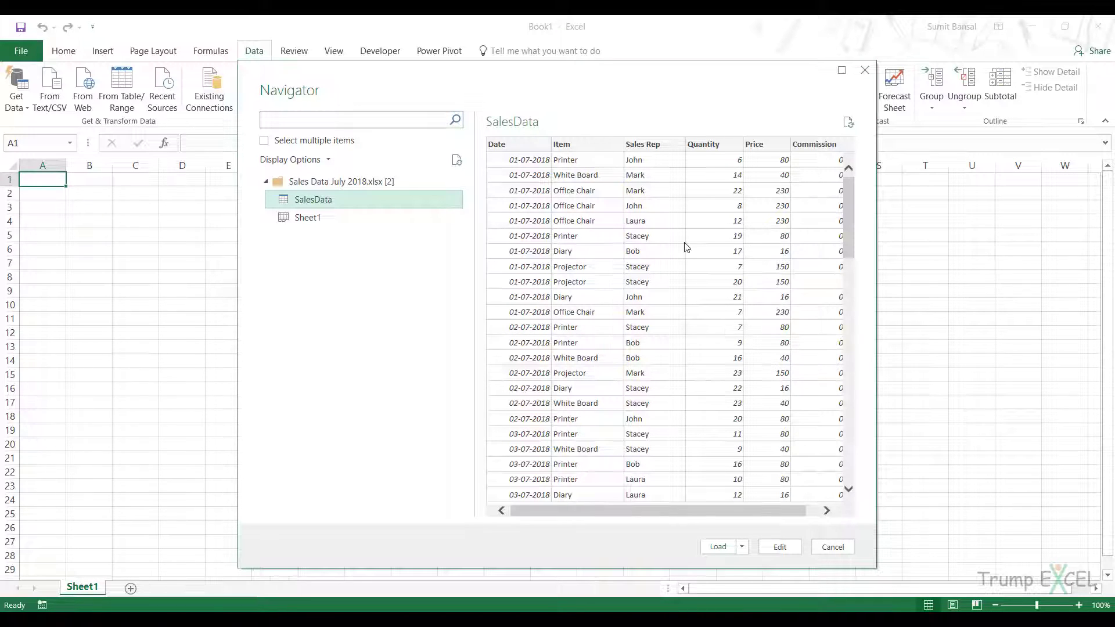
{"action": "left_click", "coordinate": [300, 220]}
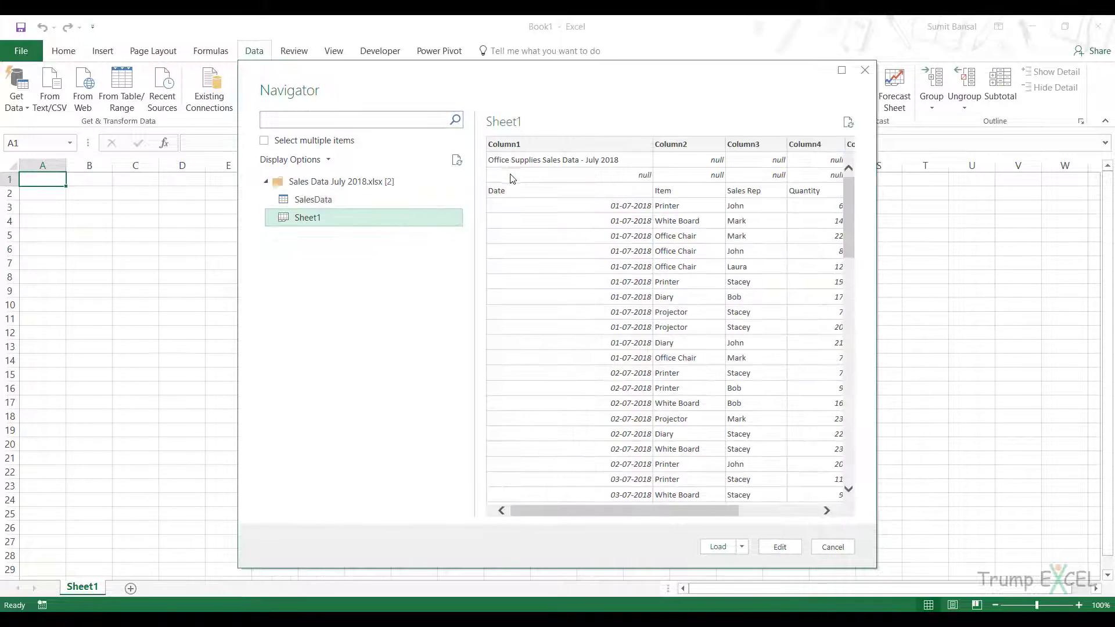
{"action": "left_click", "coordinate": [346, 200]}
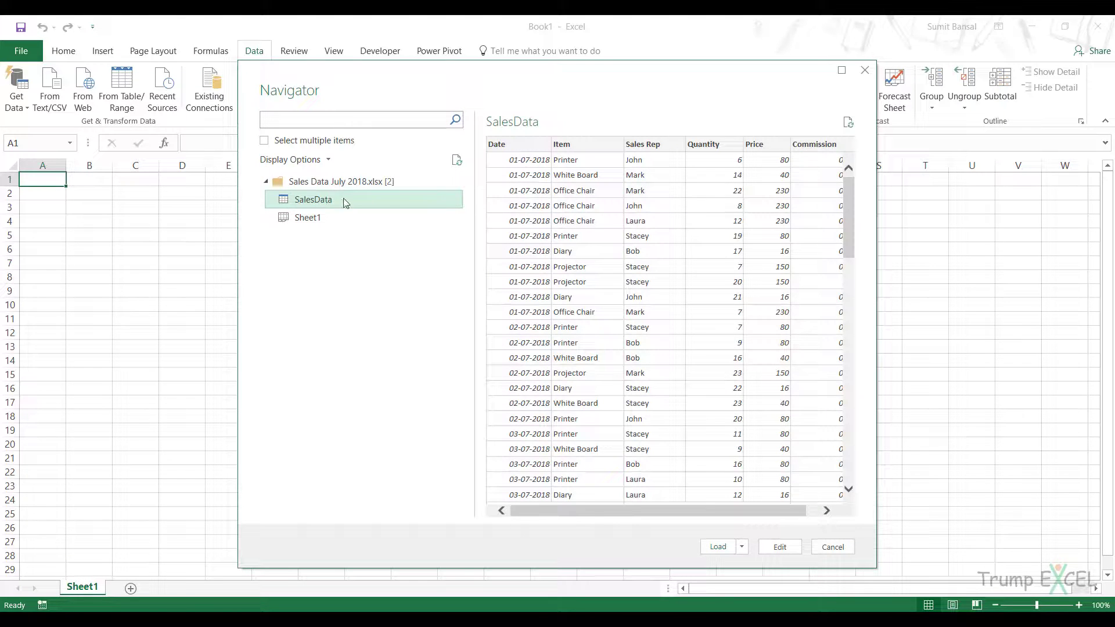
{"action": "left_click", "coordinate": [779, 546]}
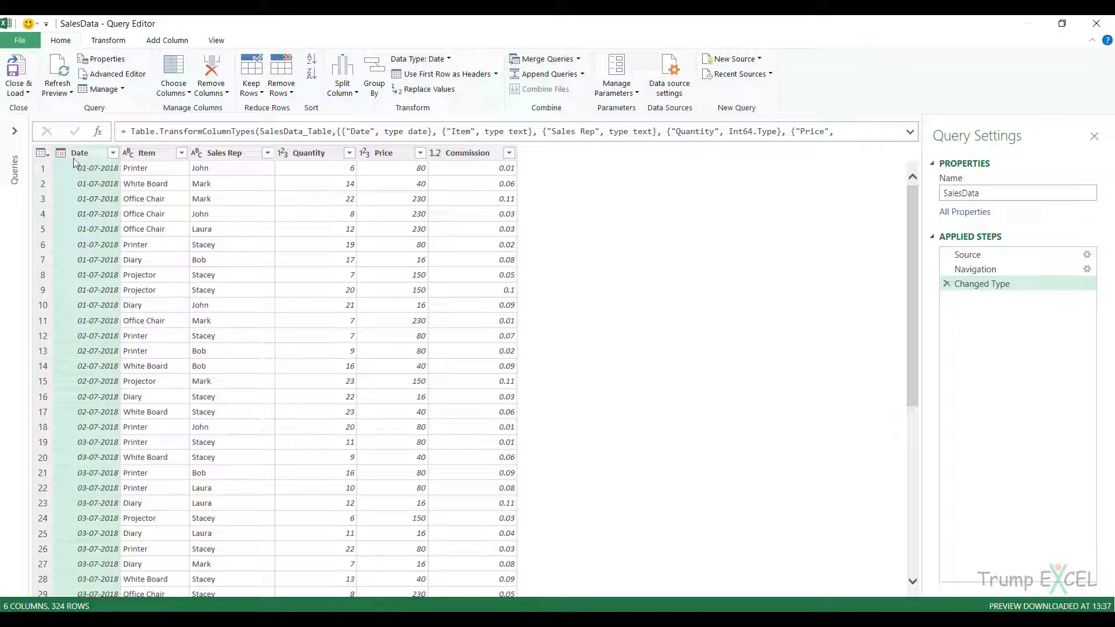
Check the data types assigned to the Item, Sales Rep, Quantity, Price and Commission columns
{"action": "left_click", "coordinate": [140, 152]}
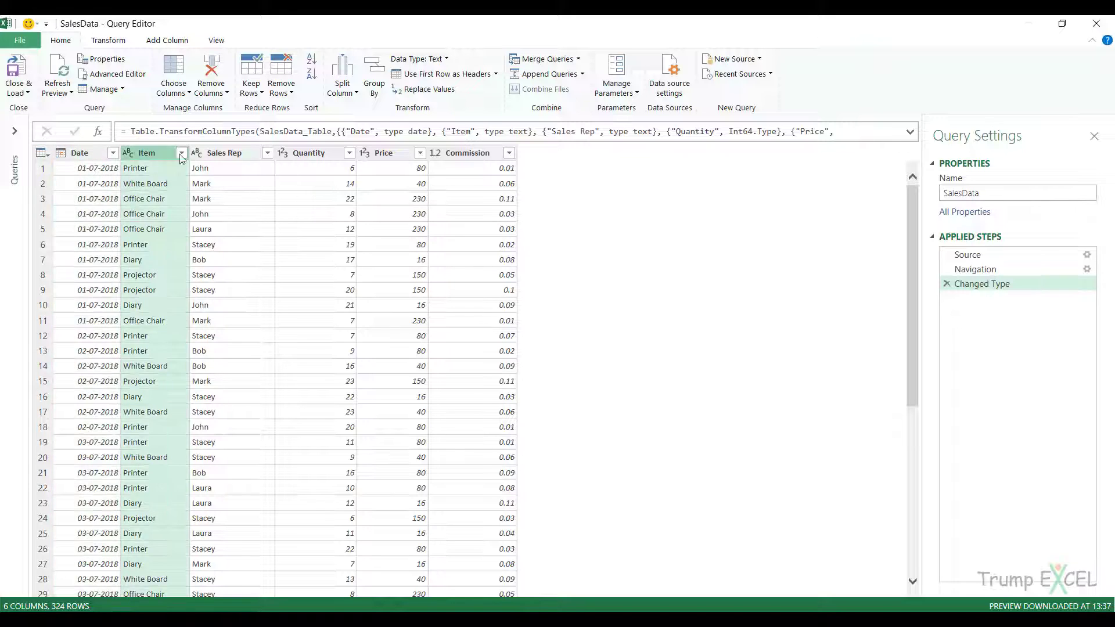
{"action": "left_click", "coordinate": [225, 153]}
{"action": "left_click", "coordinate": [108, 40]}
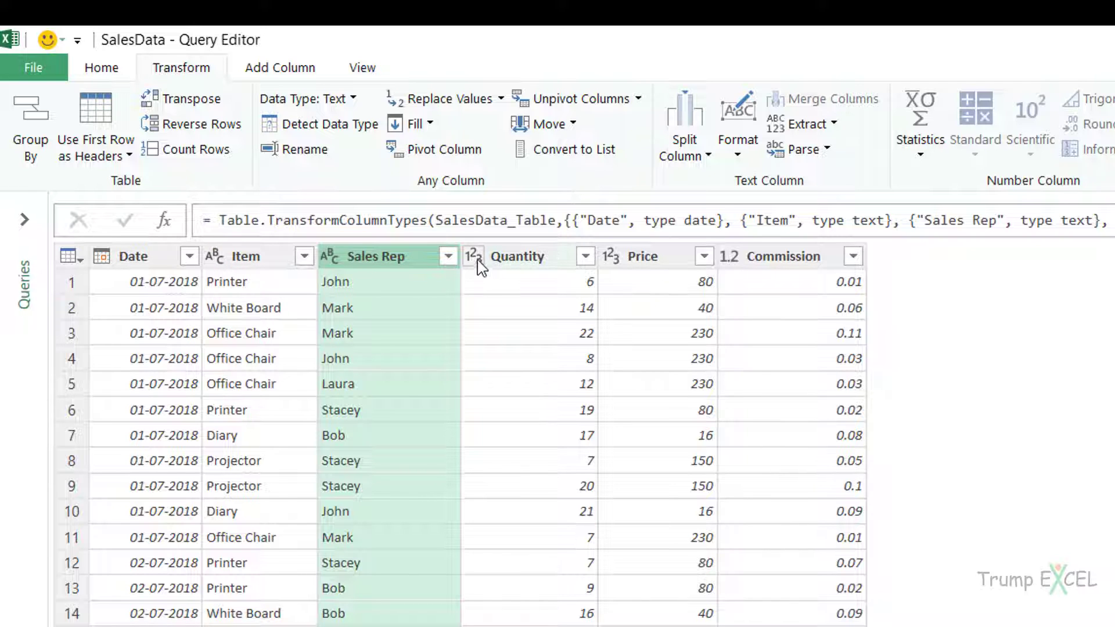
{"action": "left_click", "coordinate": [525, 259]}
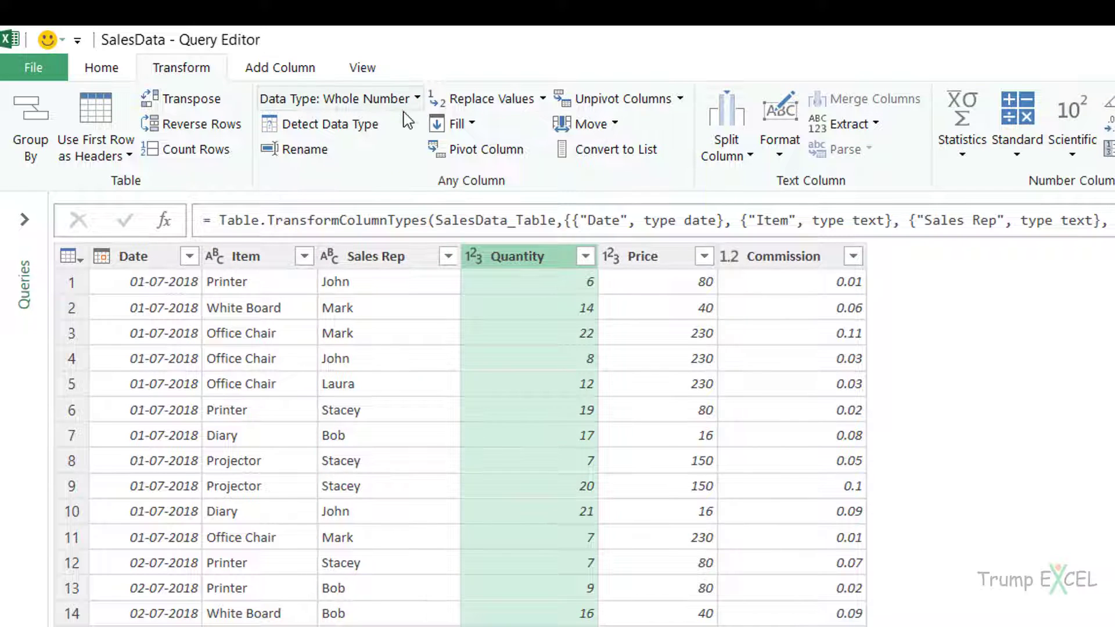
{"action": "left_click", "coordinate": [655, 261]}
{"action": "left_click", "coordinate": [795, 263]}
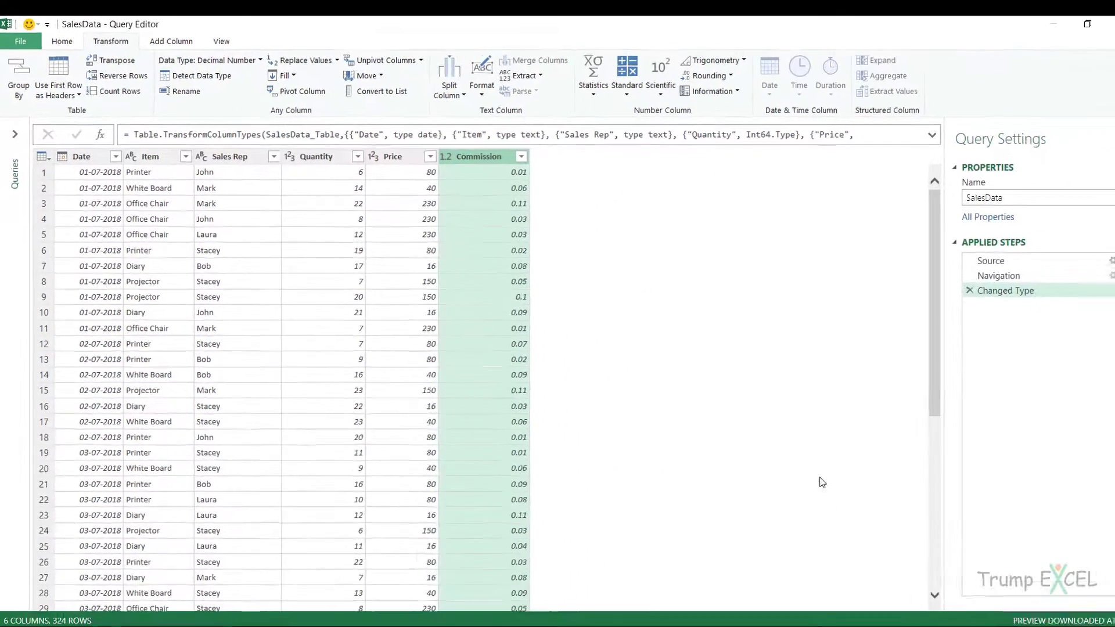
Close the query editor and load the SalesData query into a new worksheet
{"action": "left_click", "coordinate": [92, 61]}
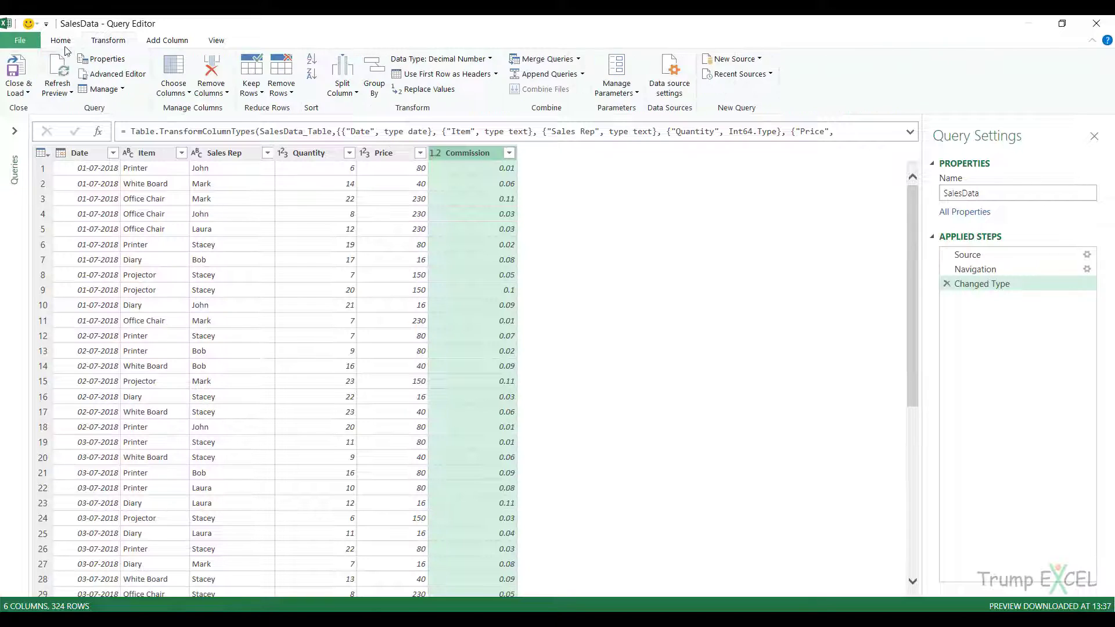
{"action": "left_click", "coordinate": [16, 73]}
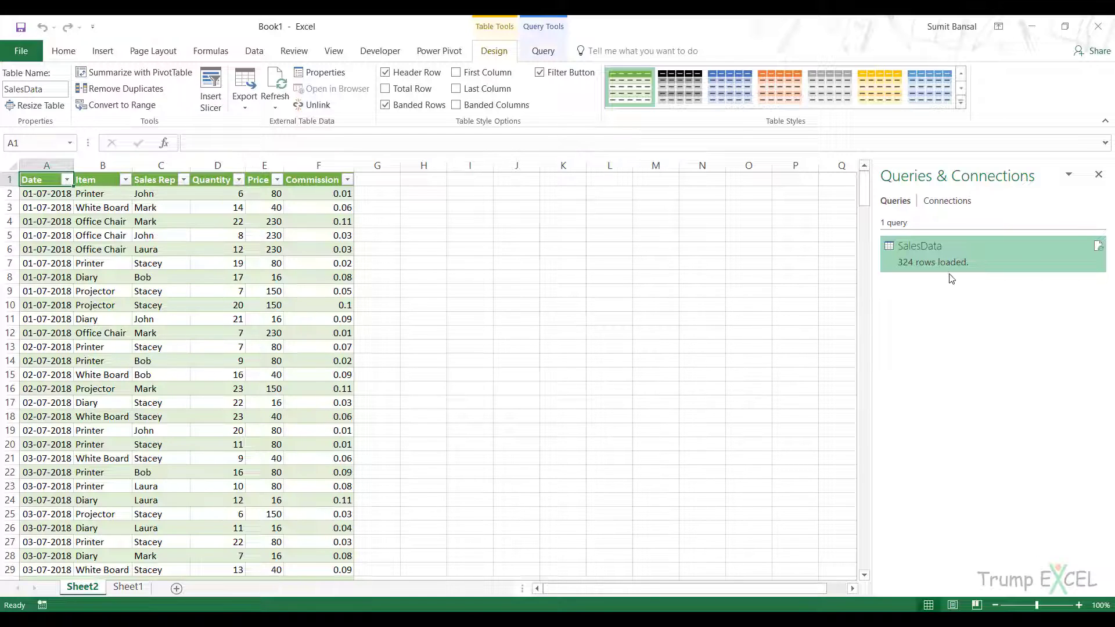
{"action": "mouse_move", "coordinate": [914, 256]}
Open Sales Data July 2018.xlsx from the Getting Data from Excel folder and set Sales Rep cells C6:C8 to the same name as C5
{"action": "left_click", "coordinate": [1032, 27]}
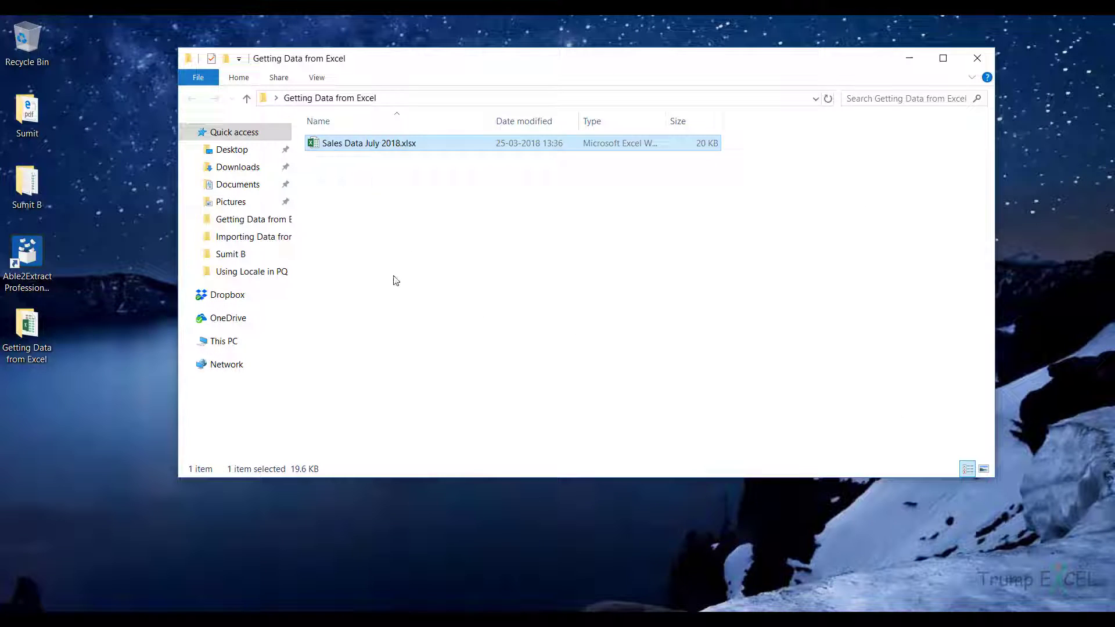
{"action": "double_click", "coordinate": [358, 149]}
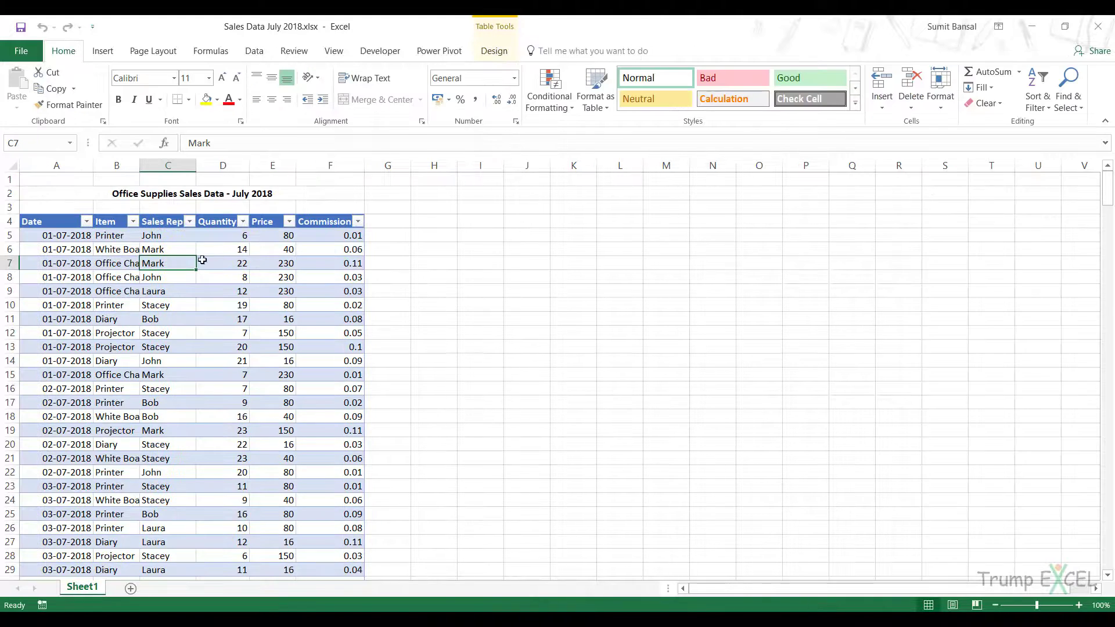
{"action": "double_click", "coordinate": [175, 236]}
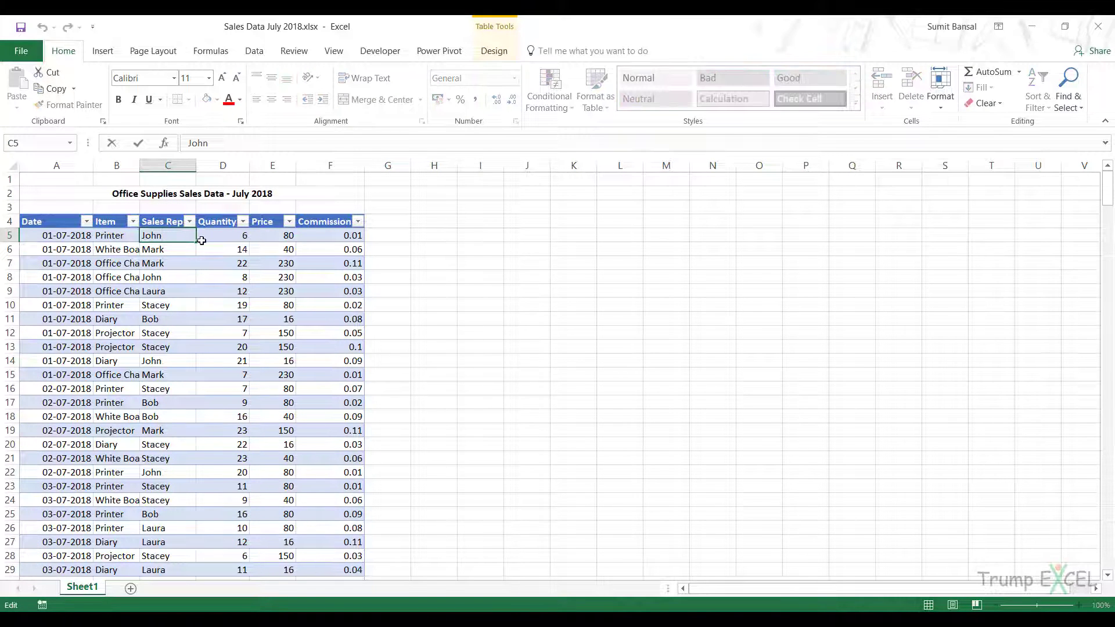
{"action": "key", "text": "shift+Home"}
{"action": "key", "text": "Return"}
{"action": "type", "text": "John"}
{"action": "key", "text": "Return"}
{"action": "type", "text": "John"}
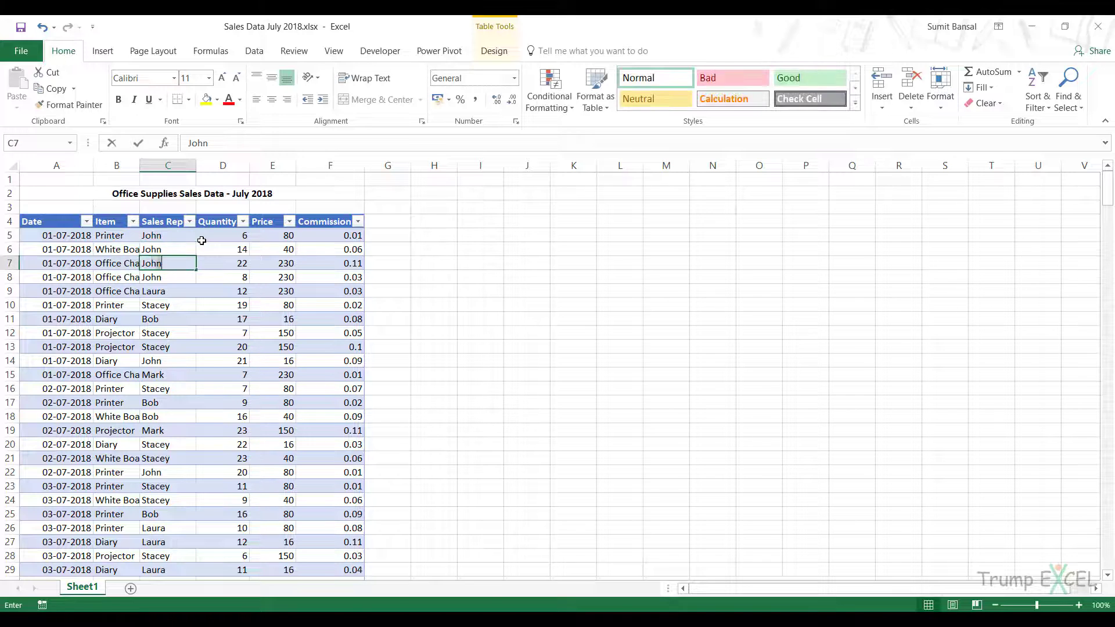
{"action": "key", "text": "Return"}
{"action": "type", "text": "JOhn"}
{"action": "key", "text": "Return"}
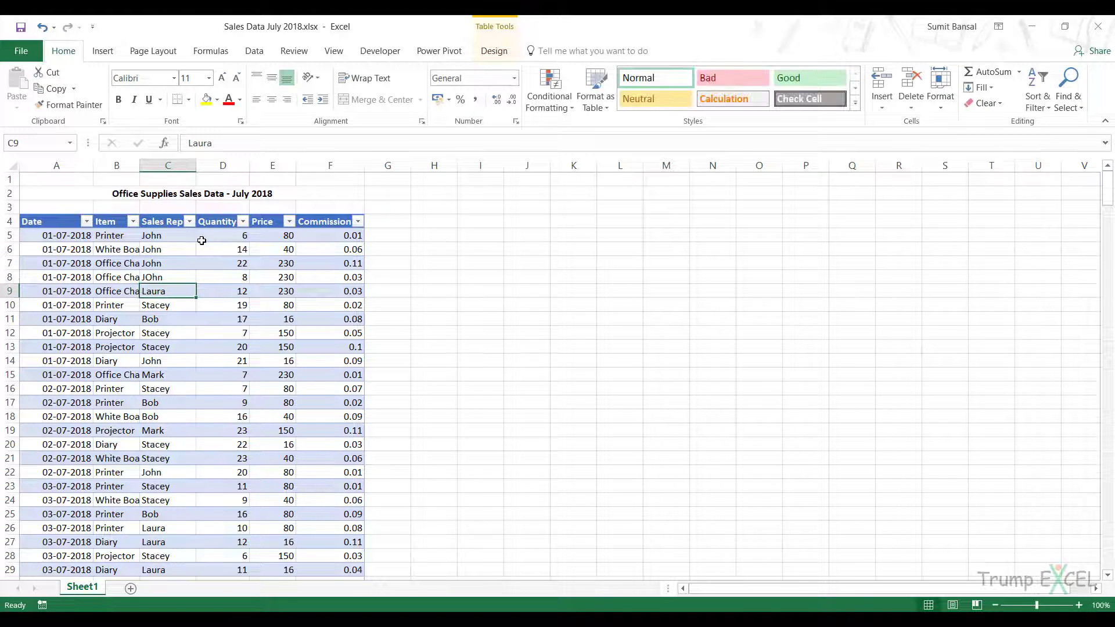
{"action": "key", "text": "Up"}
{"action": "type", "text": "John"}
{"action": "key", "text": "Return"}
{"action": "left_click_drag", "start_coordinate": [158, 240], "coordinate": [168, 278]}
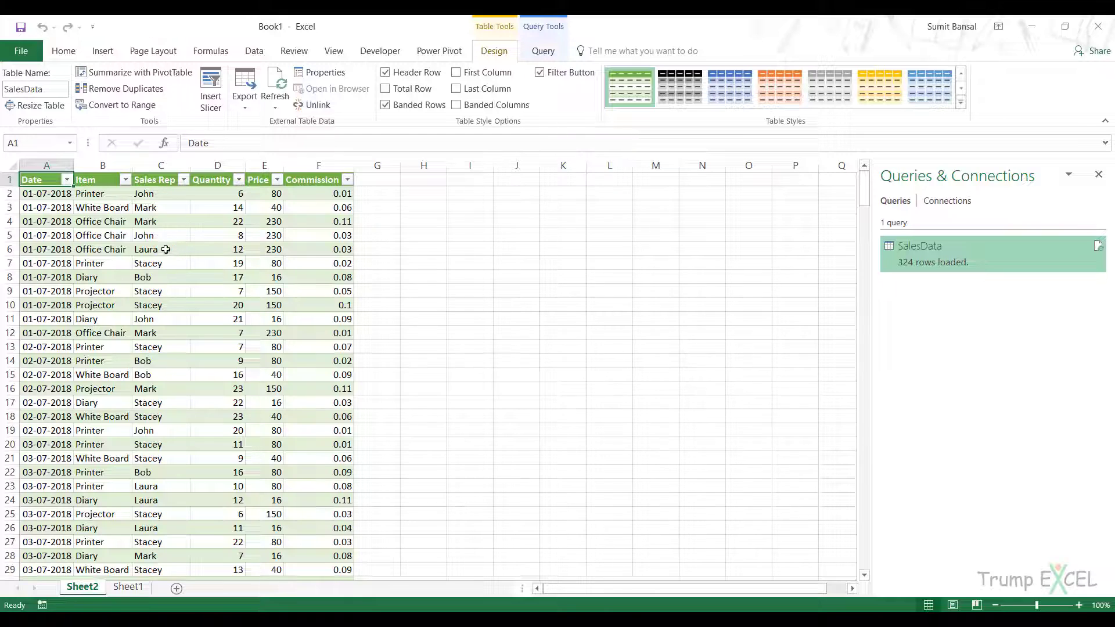
Refresh the loaded SalesData table in Book1 and check the Sales Rep values in C2:C5 and the query's preview
{"action": "right_click", "coordinate": [154, 209]}
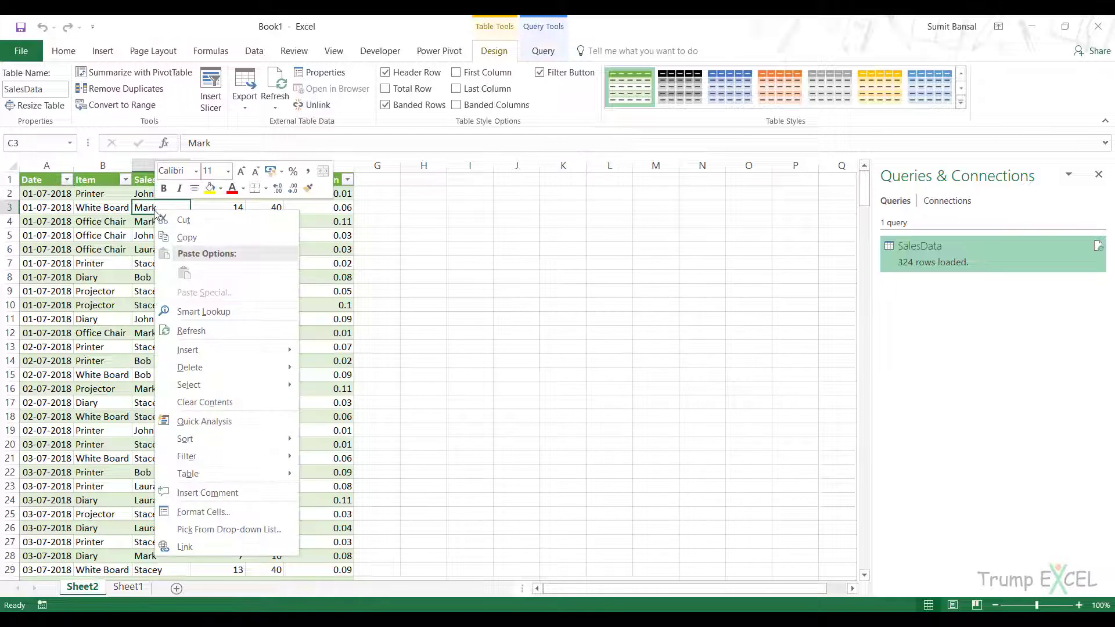
{"action": "left_click", "coordinate": [187, 236]}
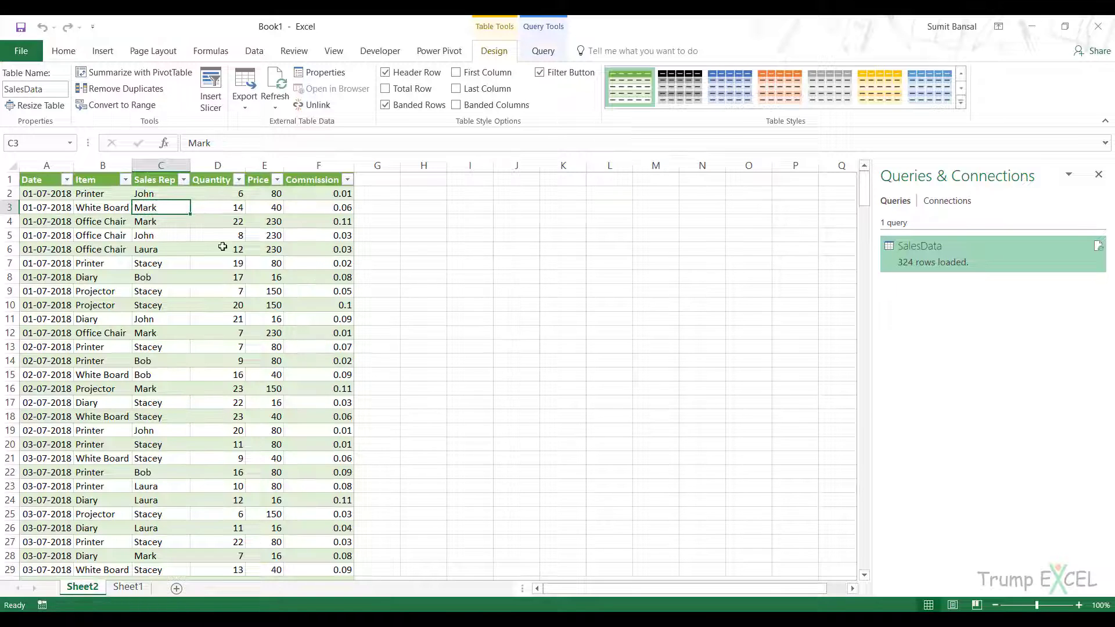
{"action": "left_click_drag", "start_coordinate": [170, 190], "coordinate": [168, 233]}
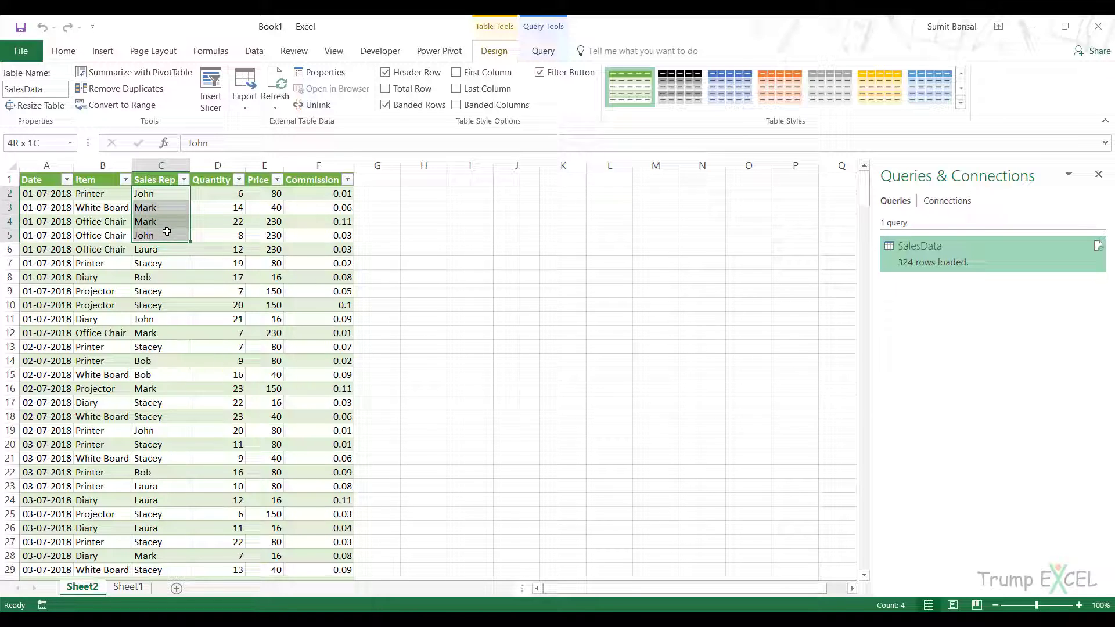
{"action": "right_click", "coordinate": [310, 318]}
{"action": "left_click", "coordinate": [327, 381]}
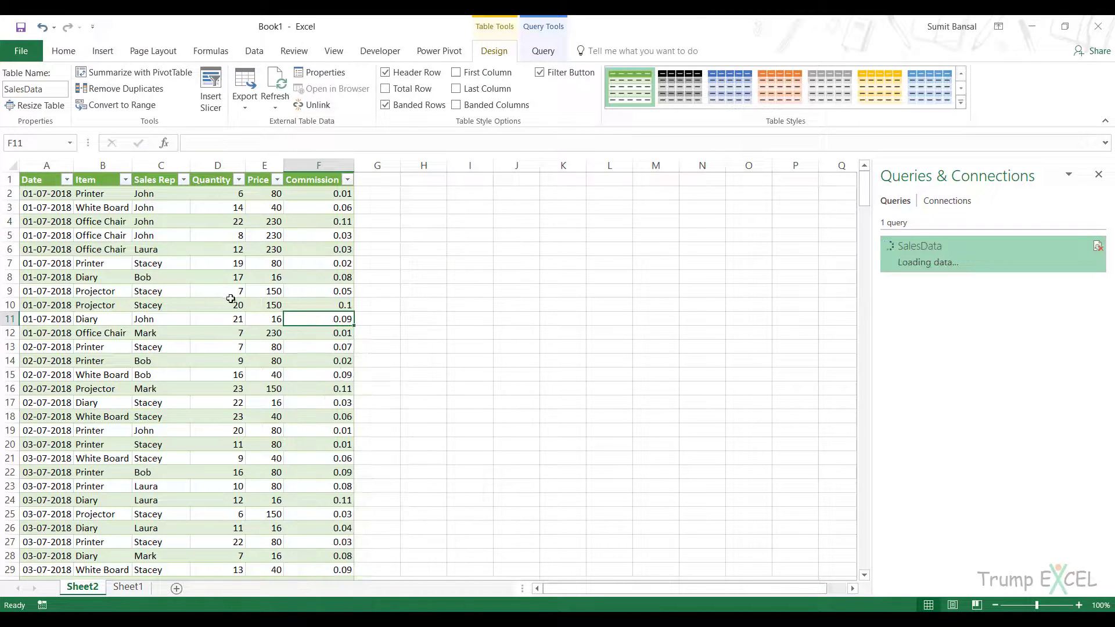
{"action": "left_click_drag", "start_coordinate": [171, 193], "coordinate": [164, 236]}
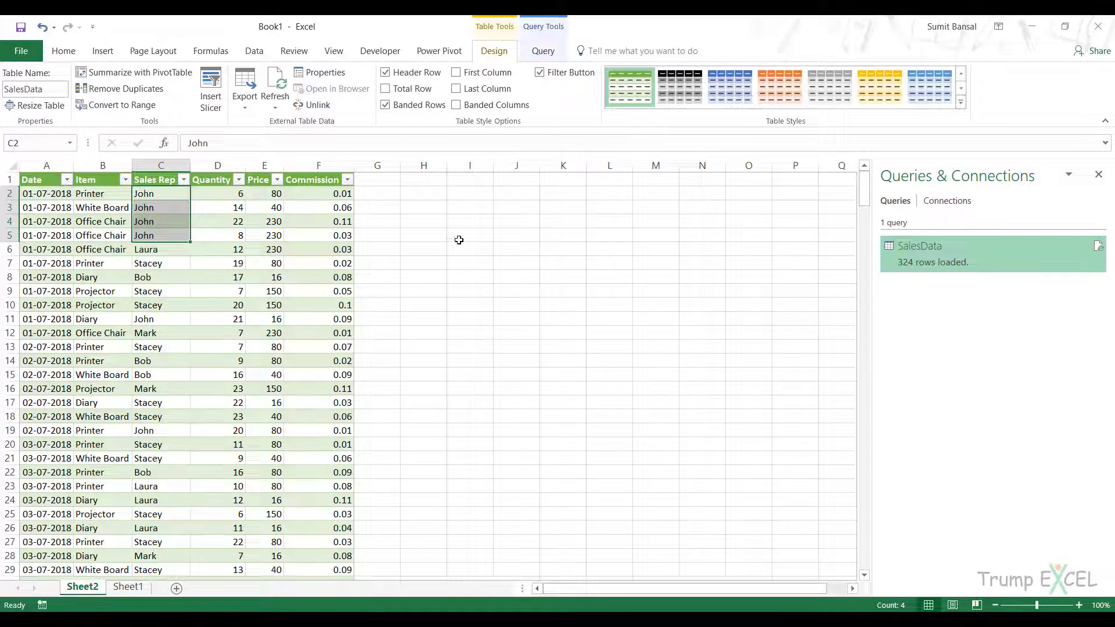
{"action": "mouse_move", "coordinate": [909, 259]}
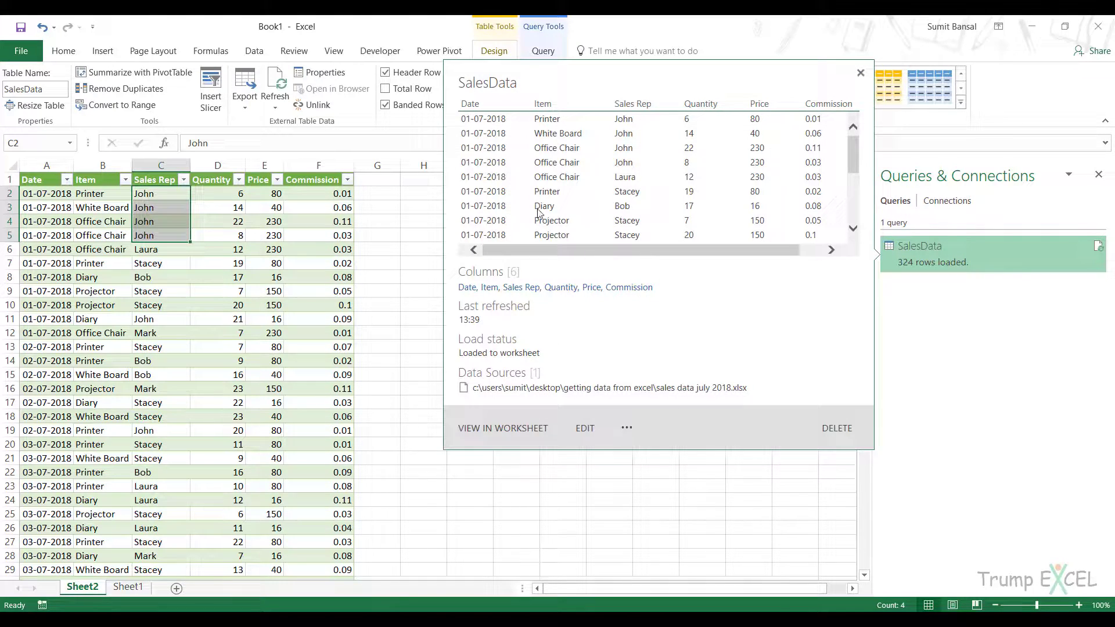